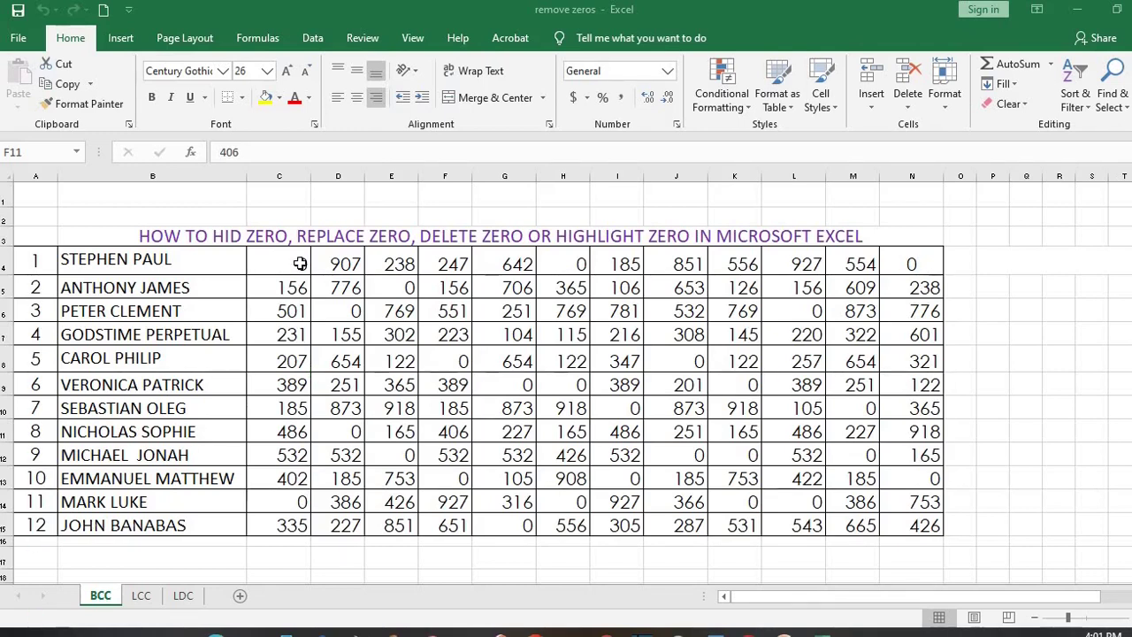
- Inspect several zero-score cells, including D6 and K9
left_click(298, 500)
left_click(346, 431)
left_click(346, 311)
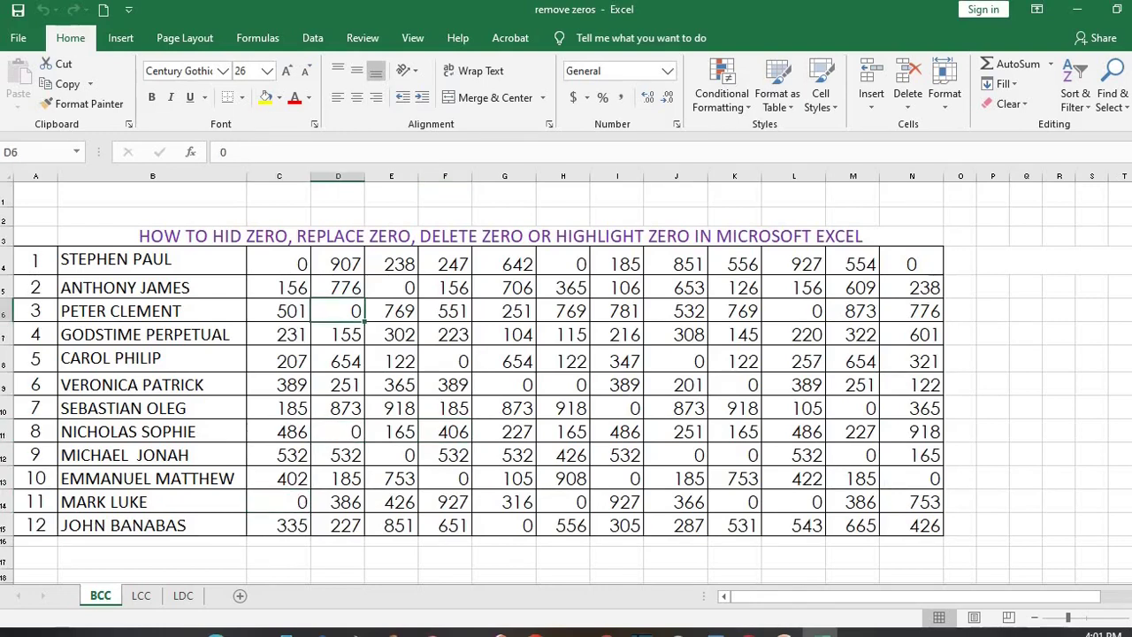
left_click(748, 385)
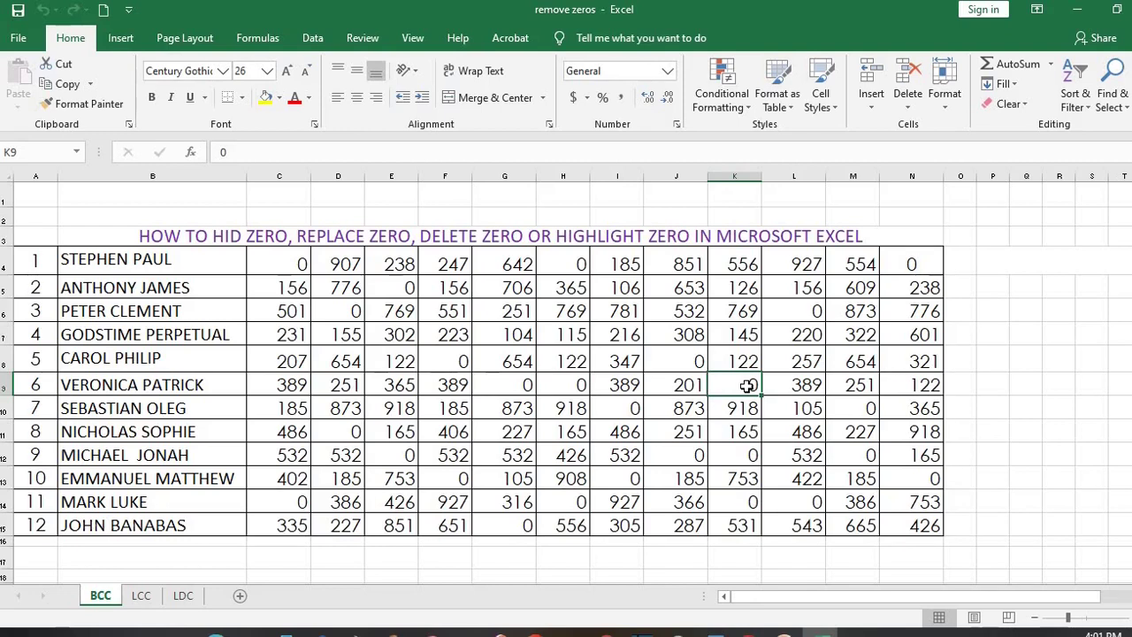
- Apply the custom number format General;; to the score range C4:N15
left_click_drag(289, 264, 924, 525)
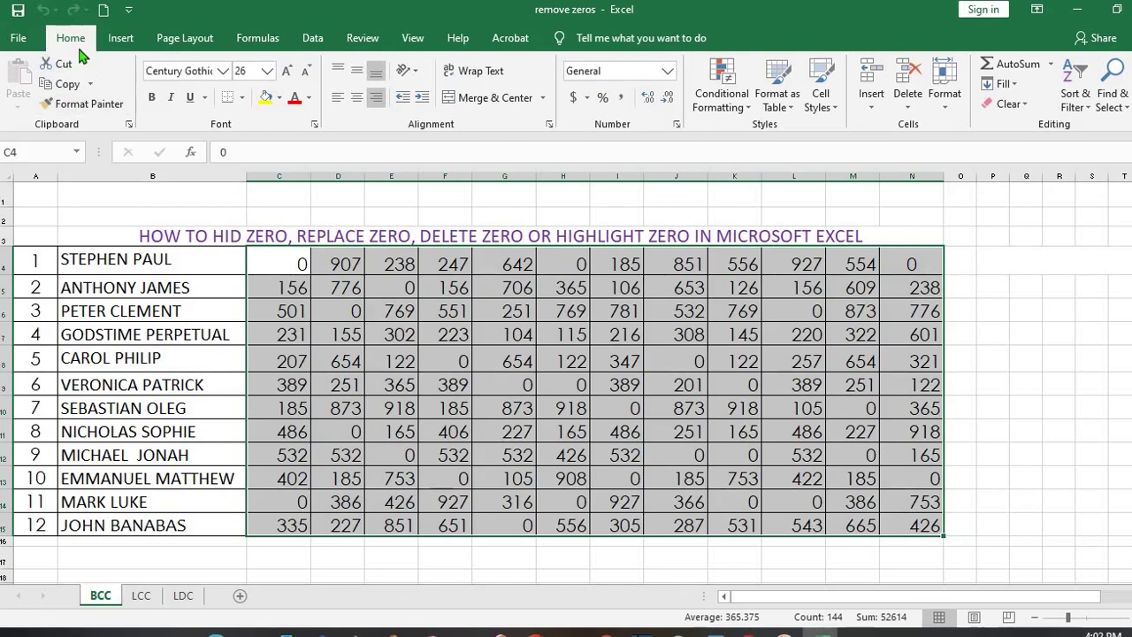
left_click(945, 106)
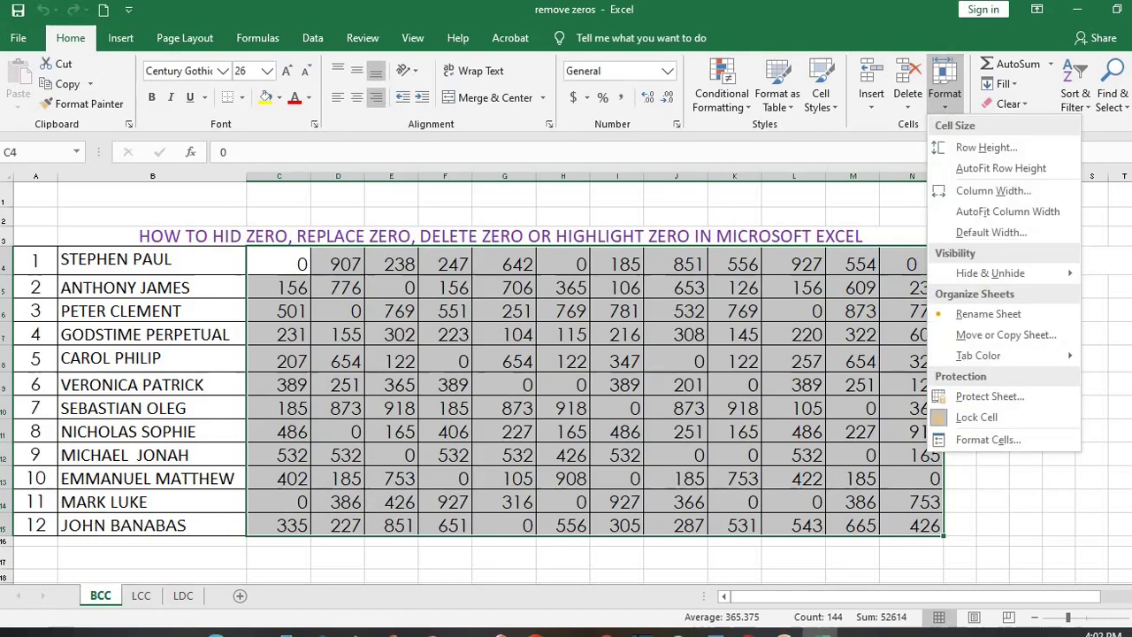
left_click(988, 439)
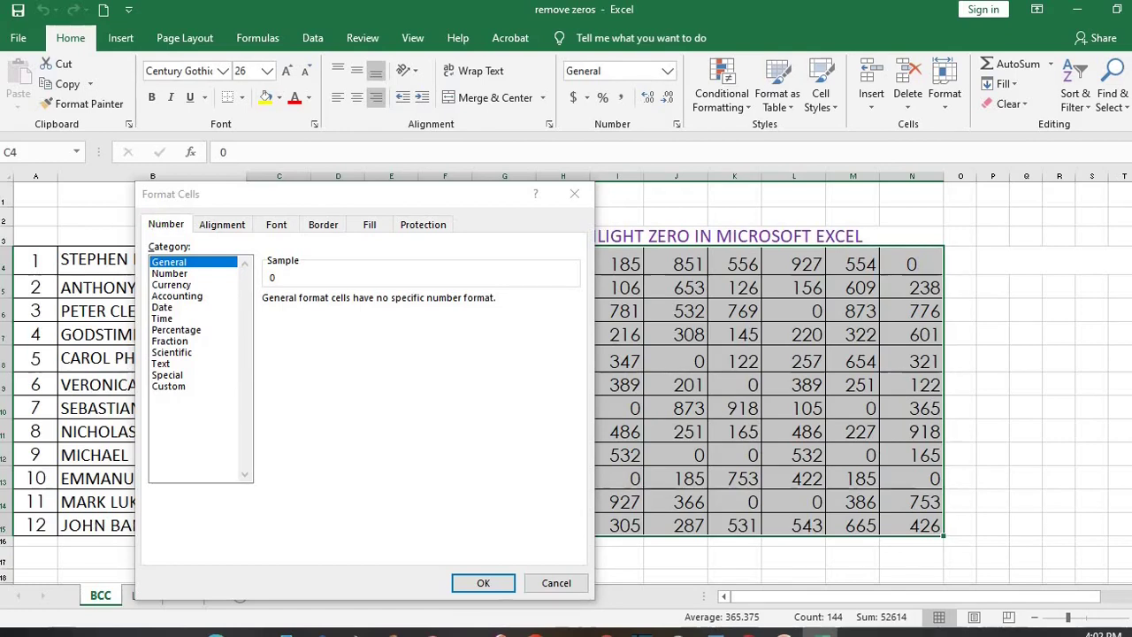
left_click(177, 392)
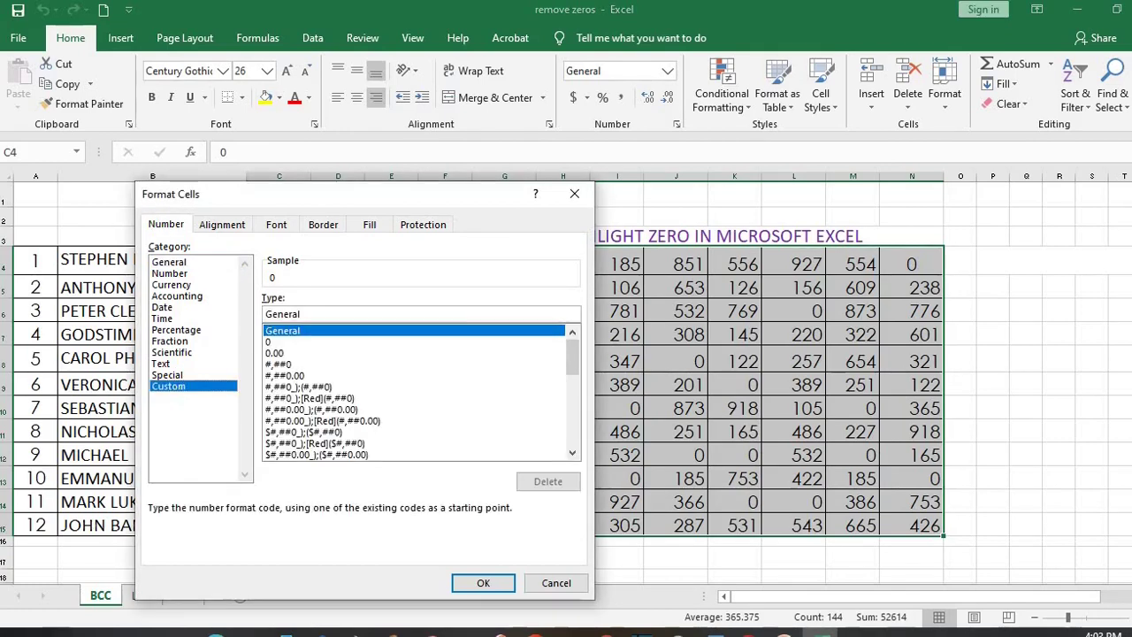
left_click(308, 315)
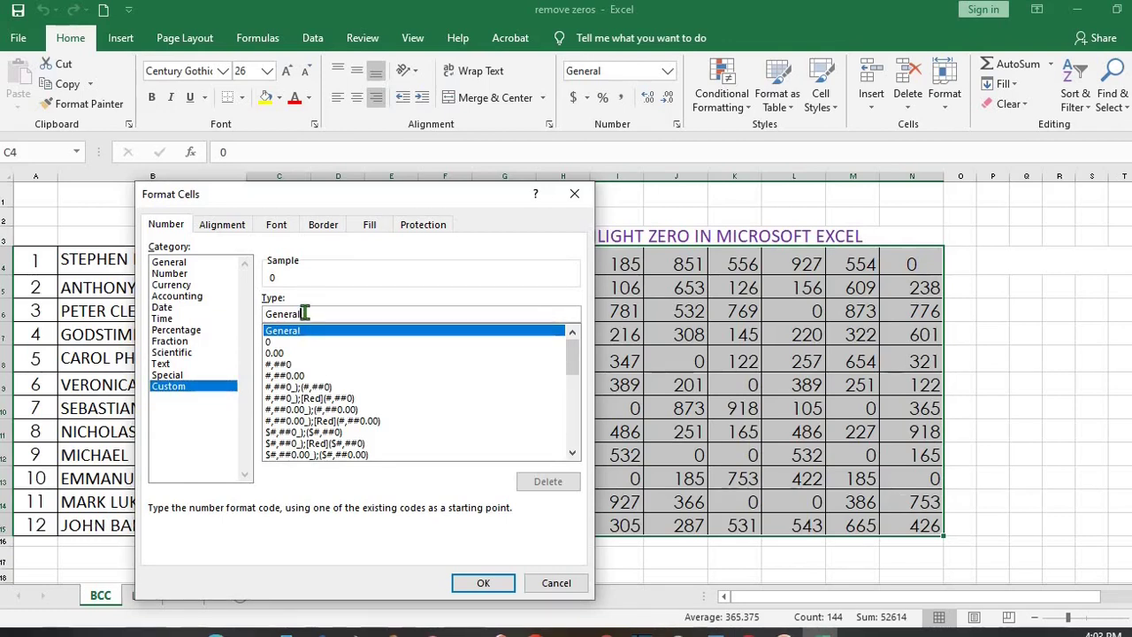
type(";;")
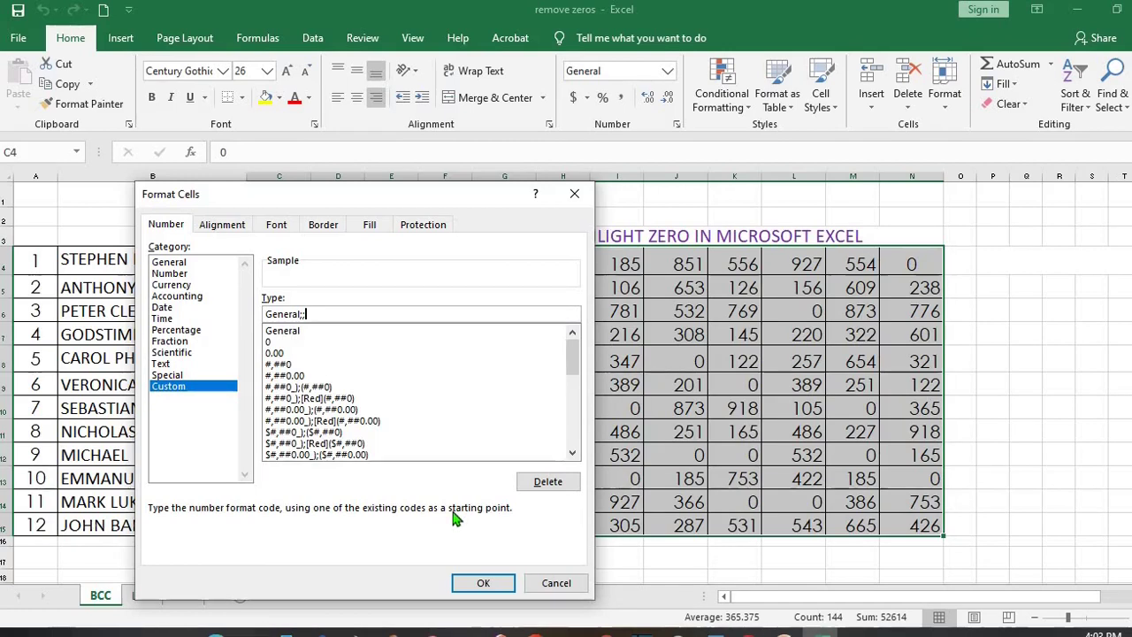
left_click(484, 583)
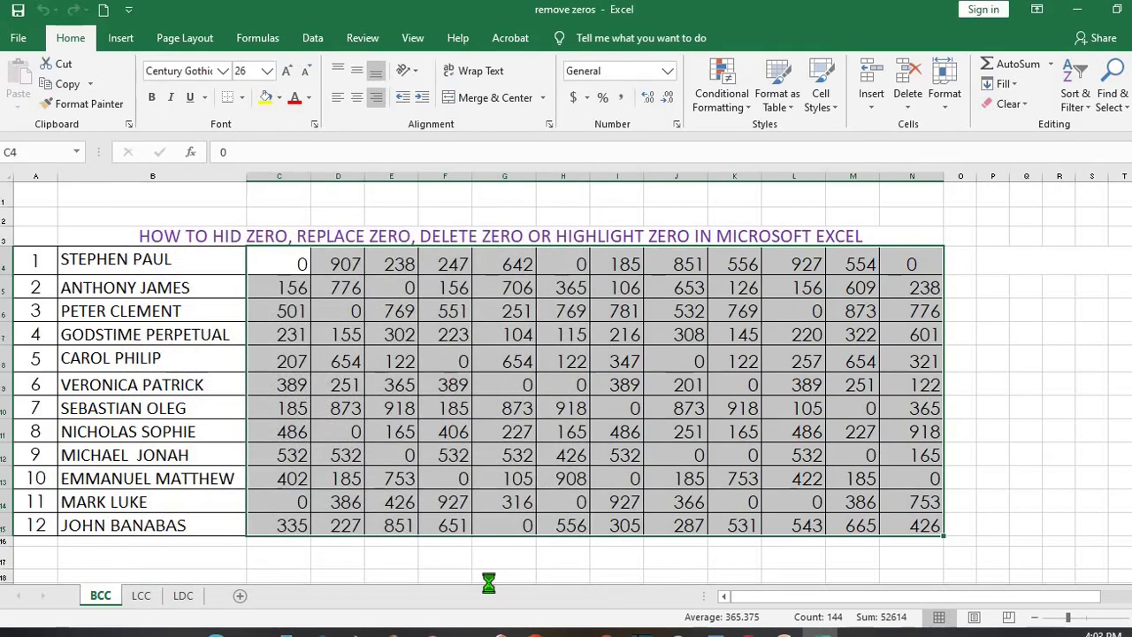
- Confirm blank cells C14, F13 and C4 still hold 0, then undo the custom format
left_click(426, 402)
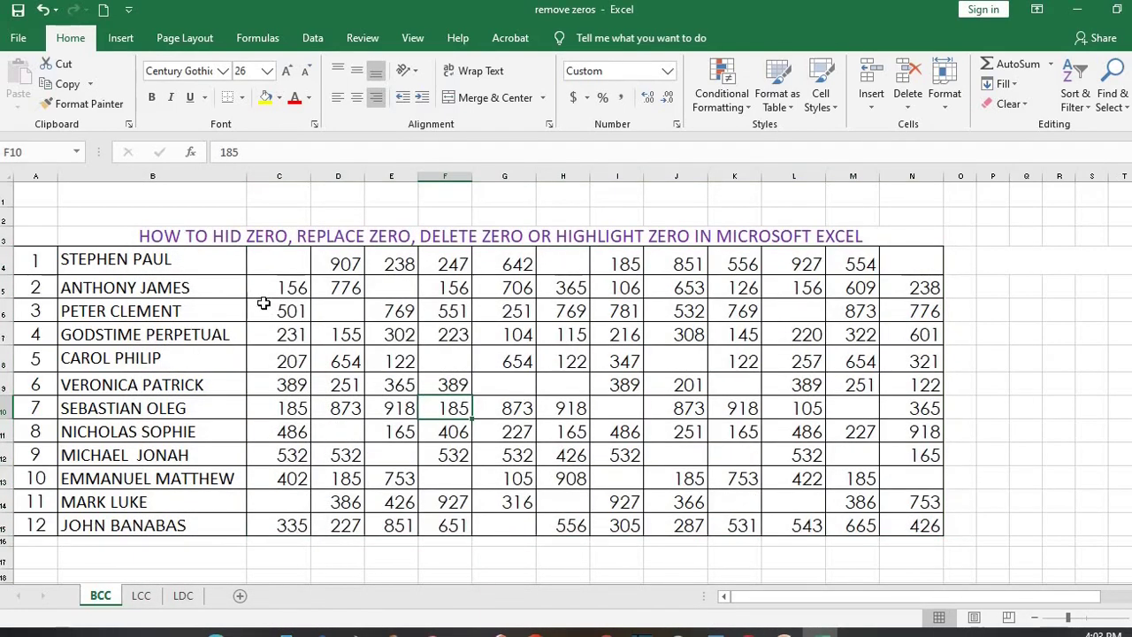
left_click(282, 500)
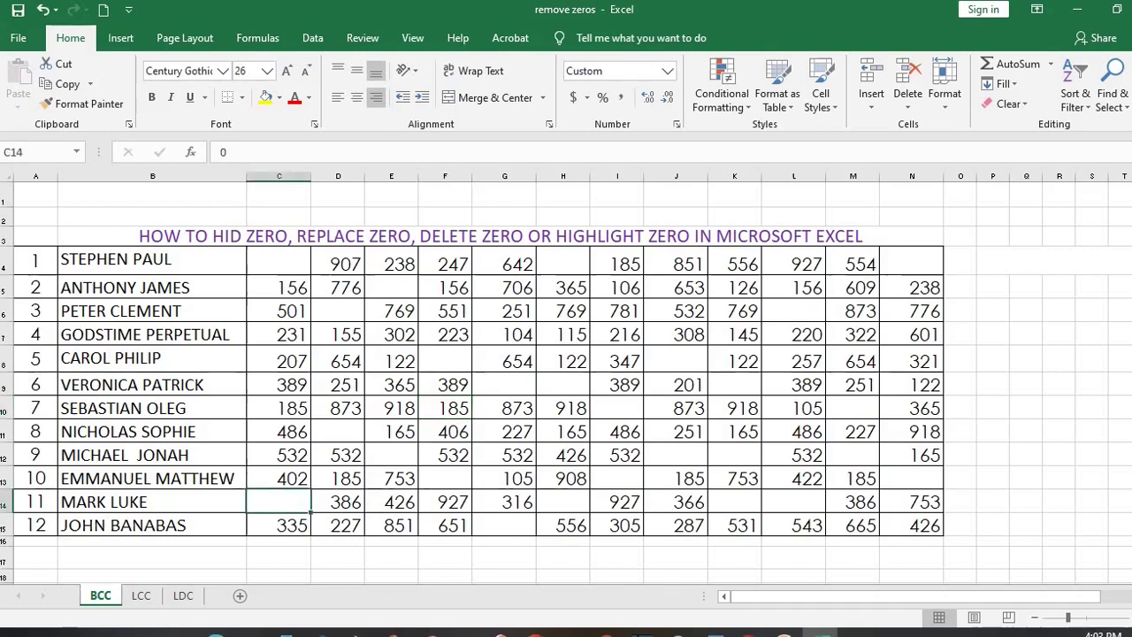
left_click(445, 479)
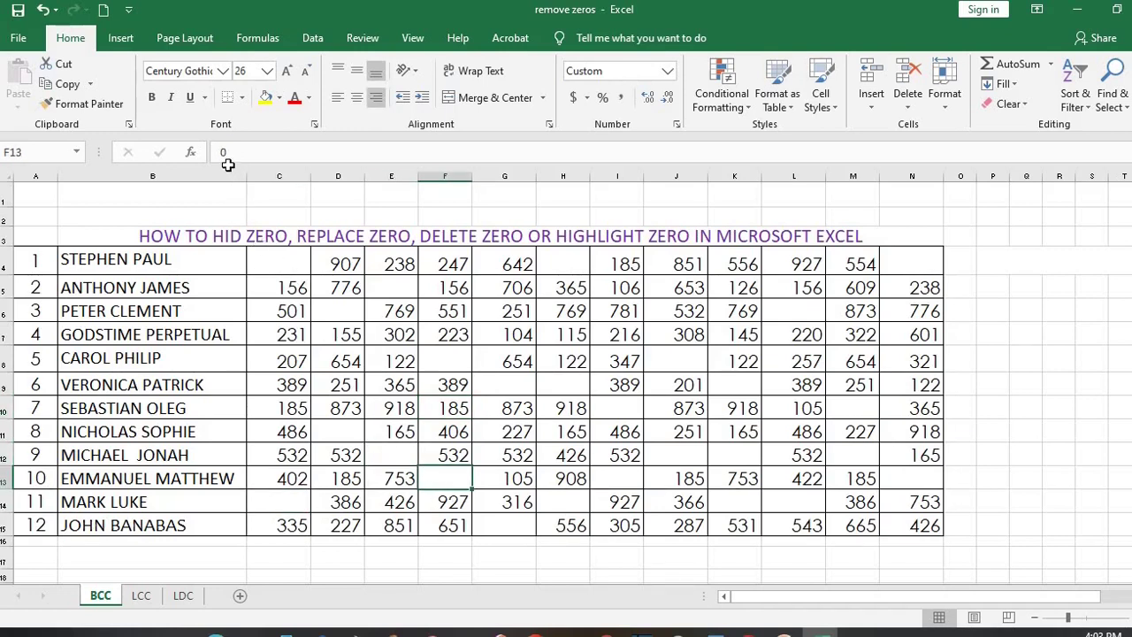
left_click(269, 259)
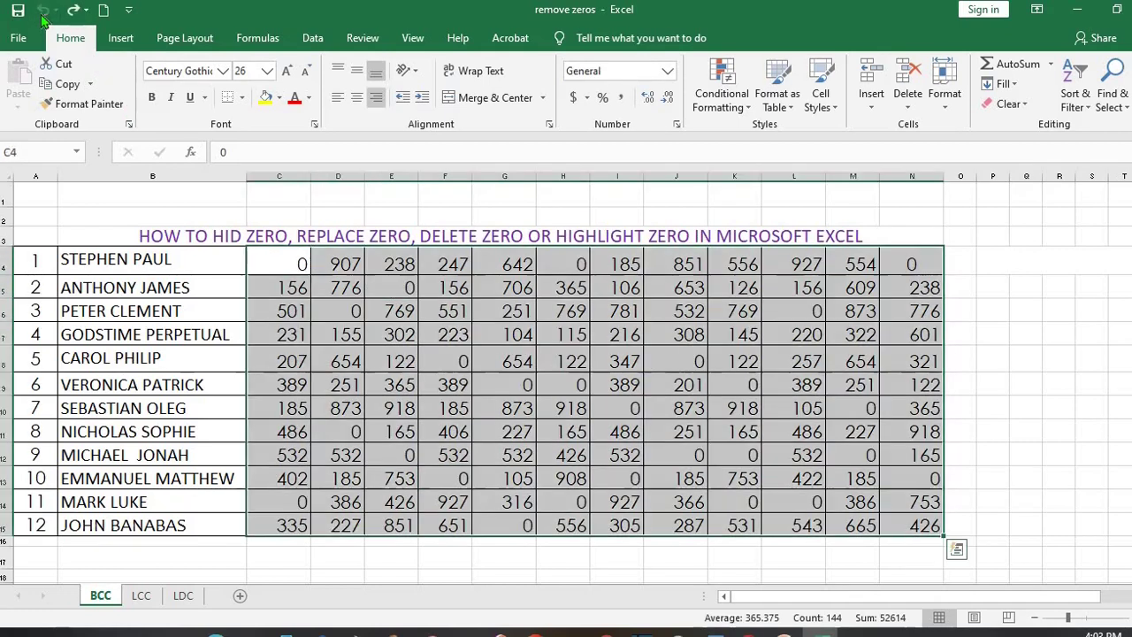
left_click(43, 11)
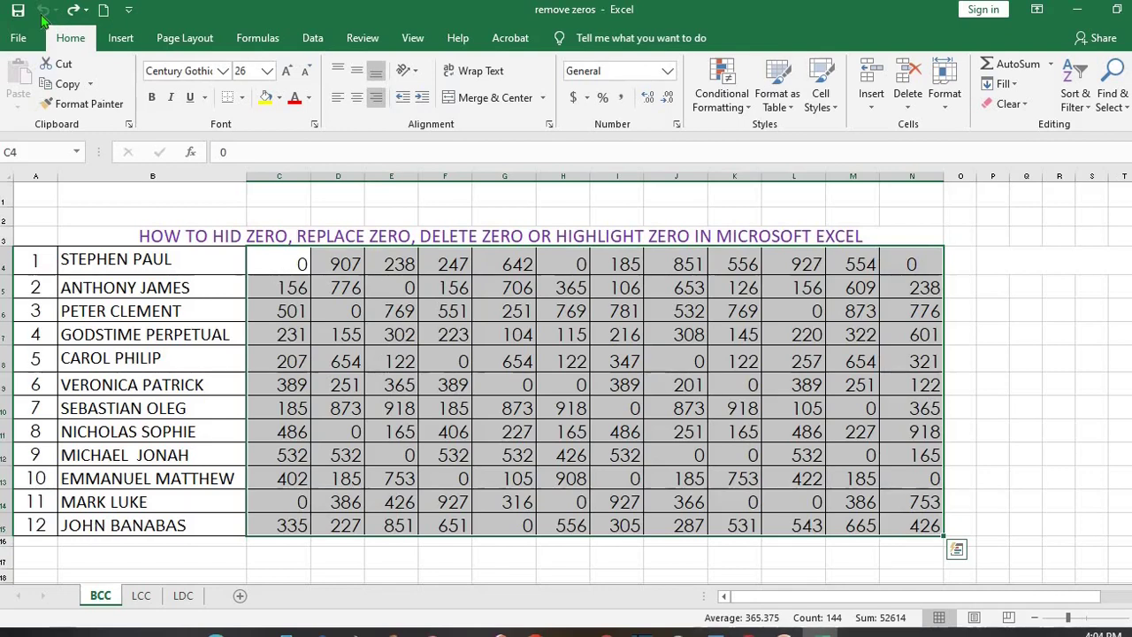
left_click(676, 128)
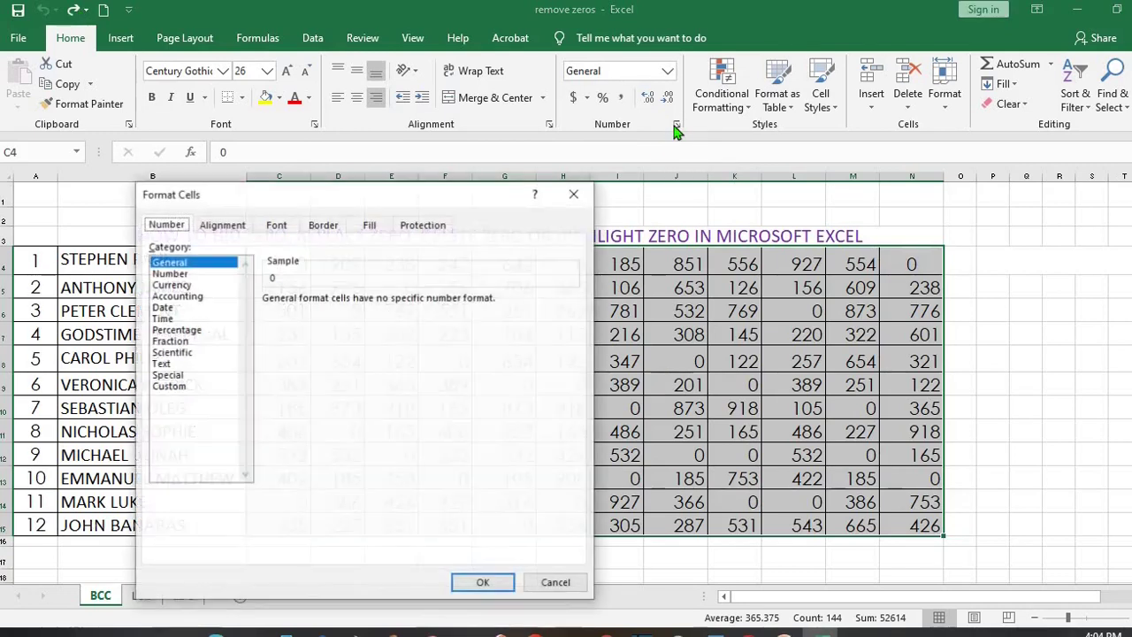
left_click(180, 386)
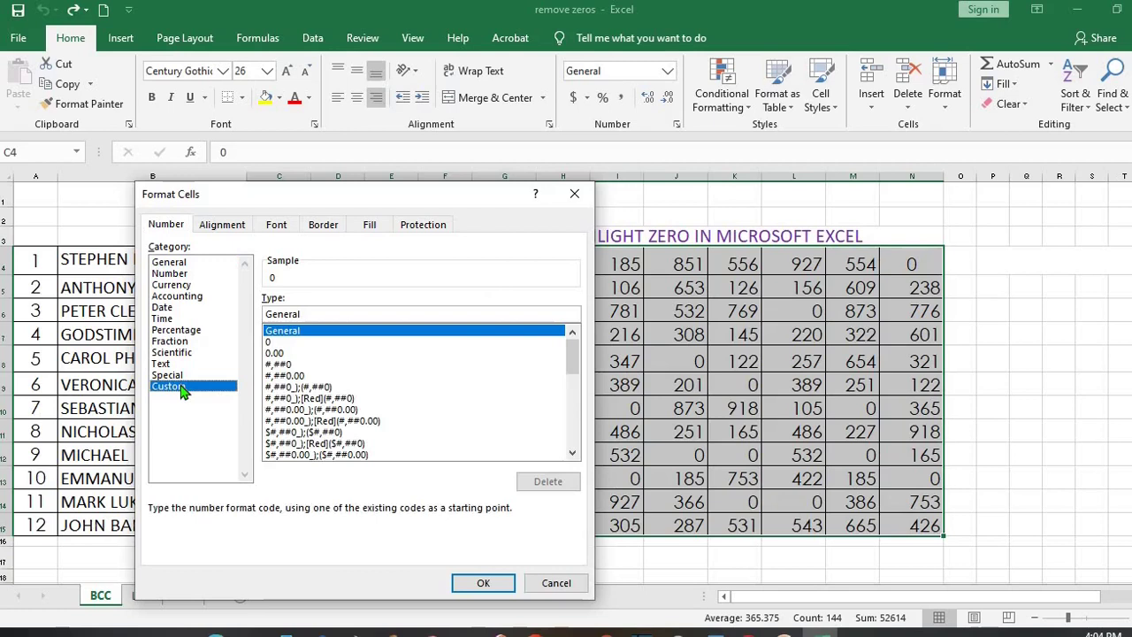
left_click(302, 316)
type(";;")
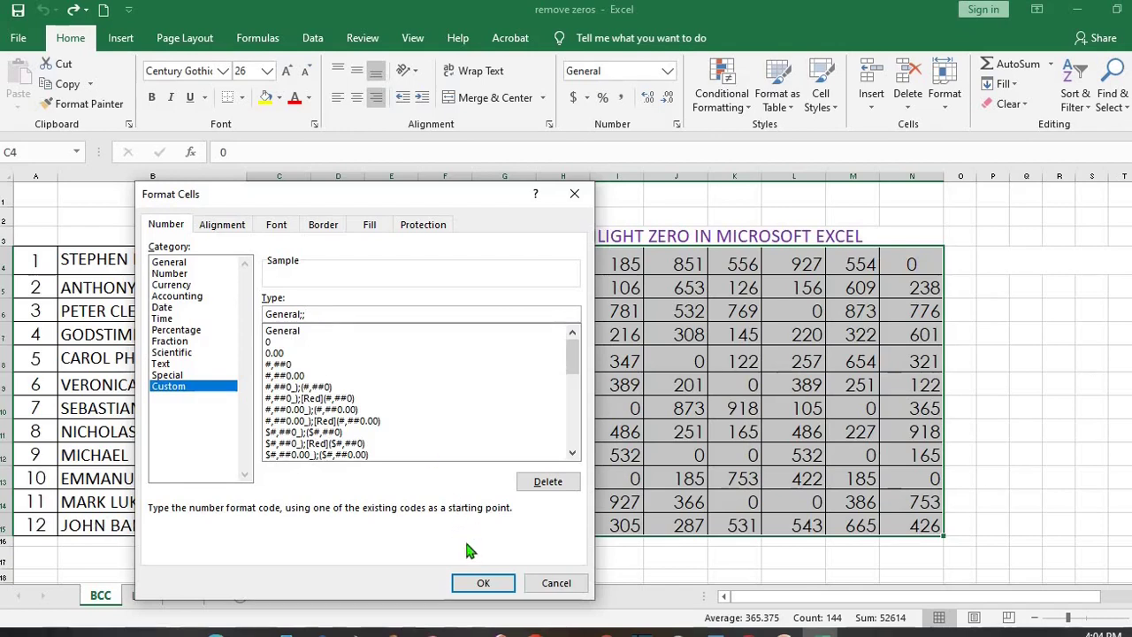
left_click(483, 582)
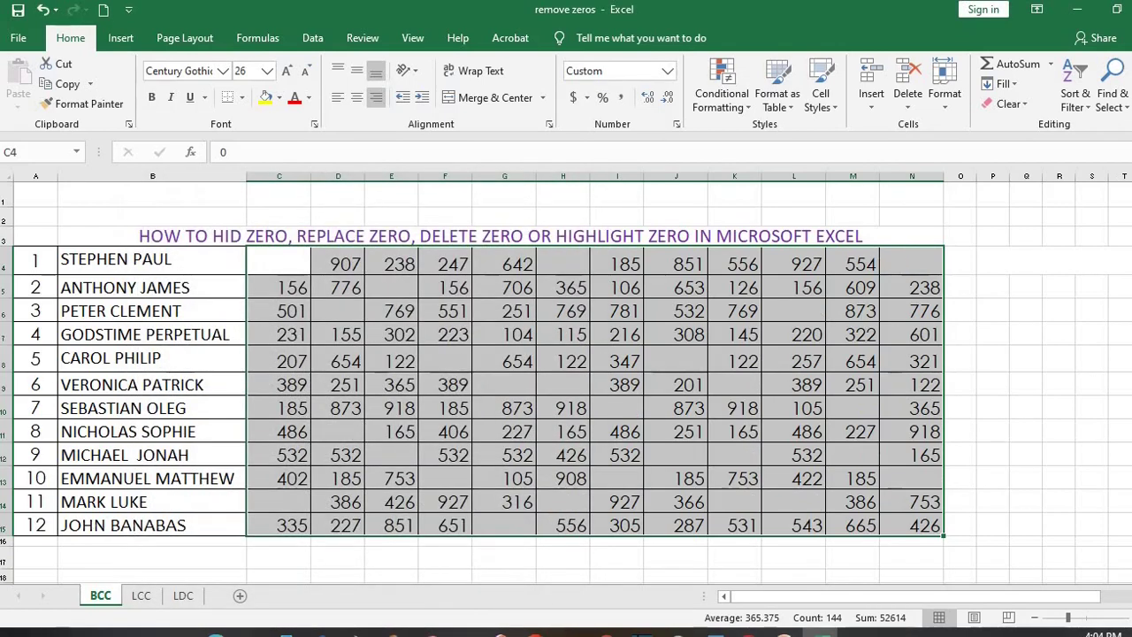
left_click(382, 344)
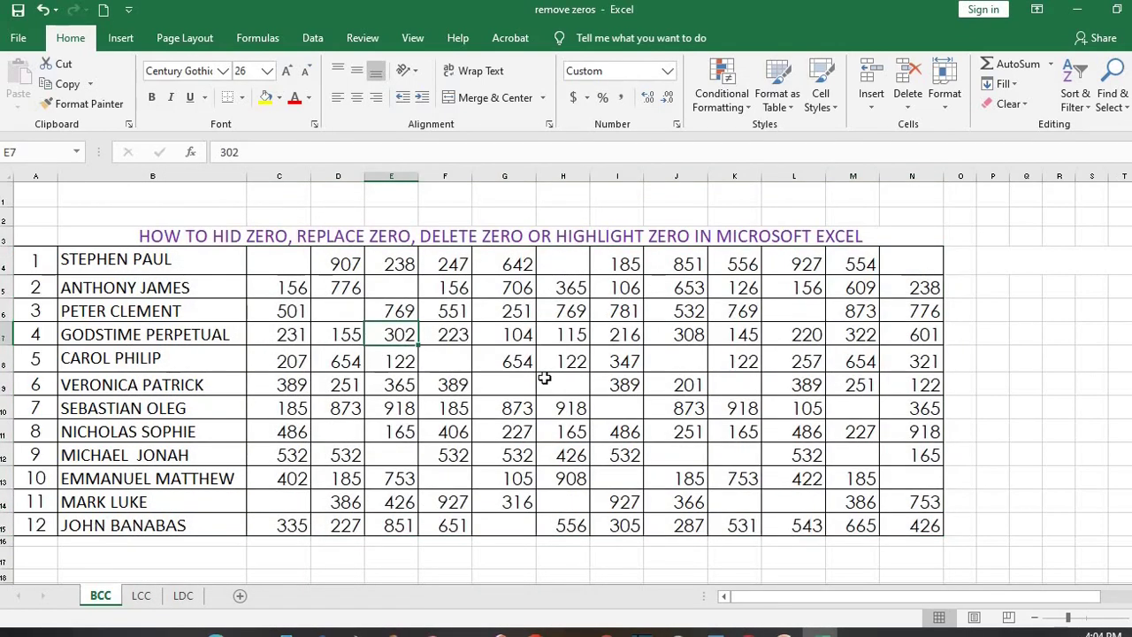
key("ctrl+z")
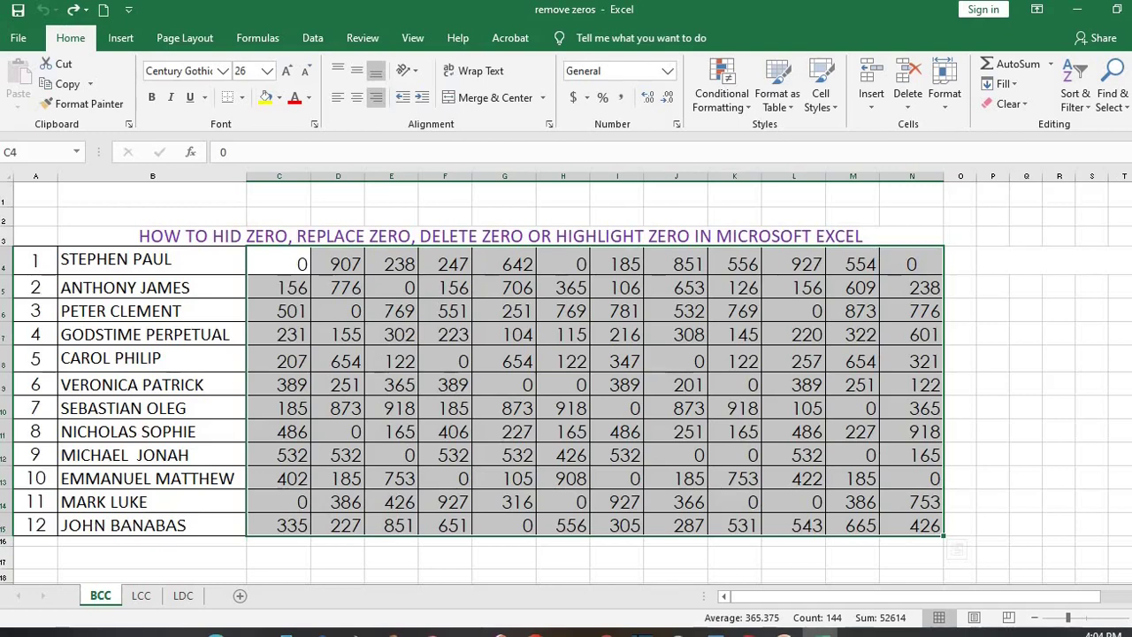
left_click(943, 89)
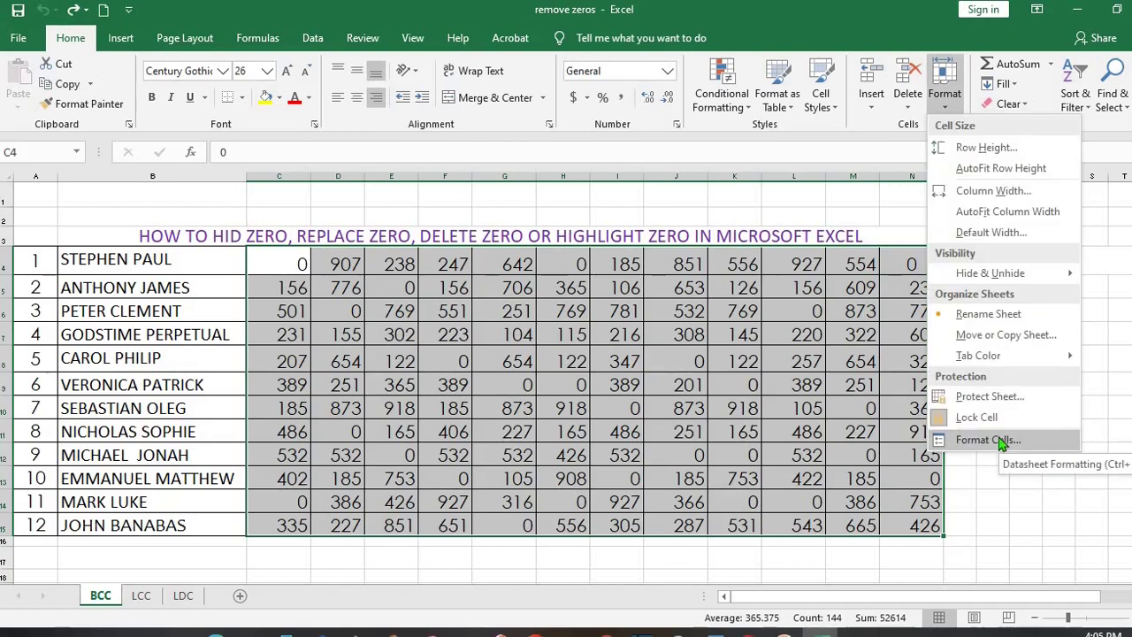
left_click(988, 440)
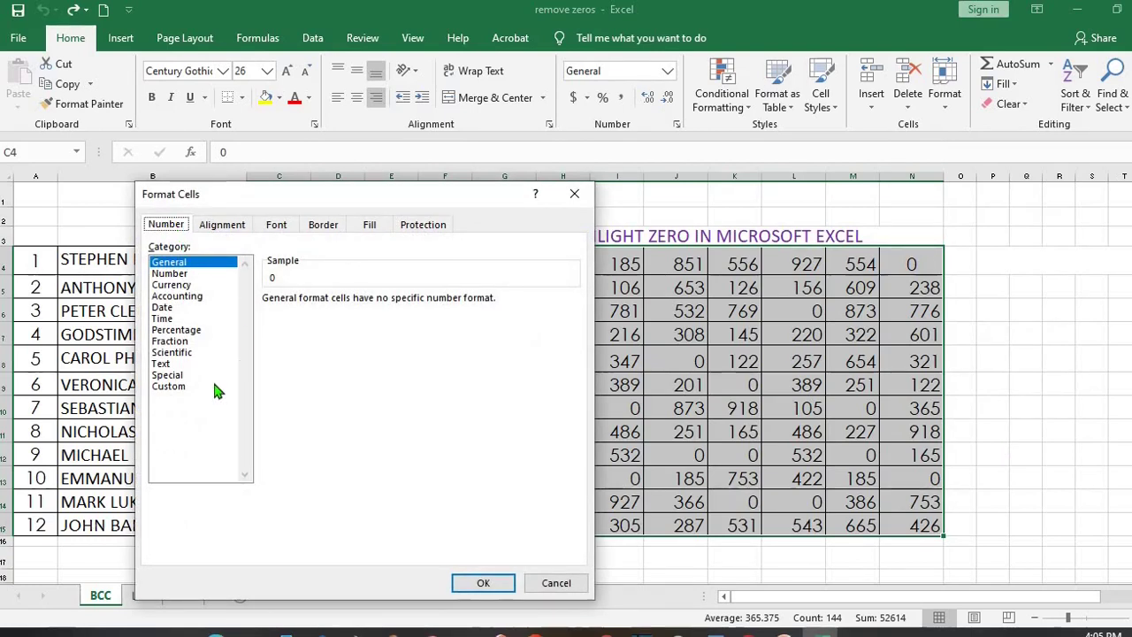
left_click(168, 387)
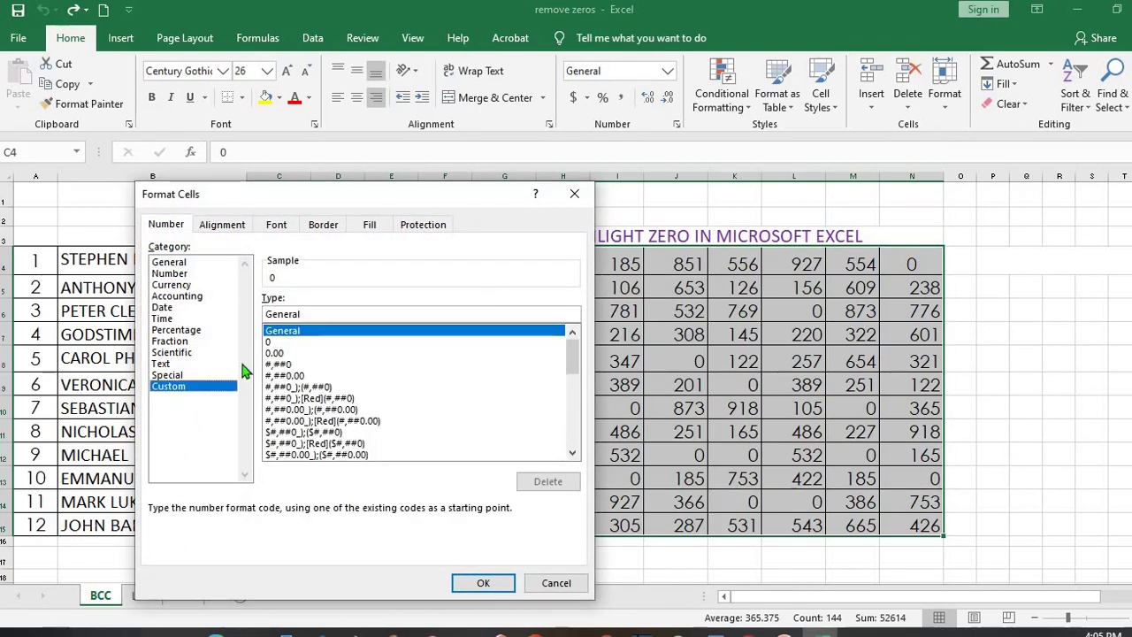
left_click(302, 314)
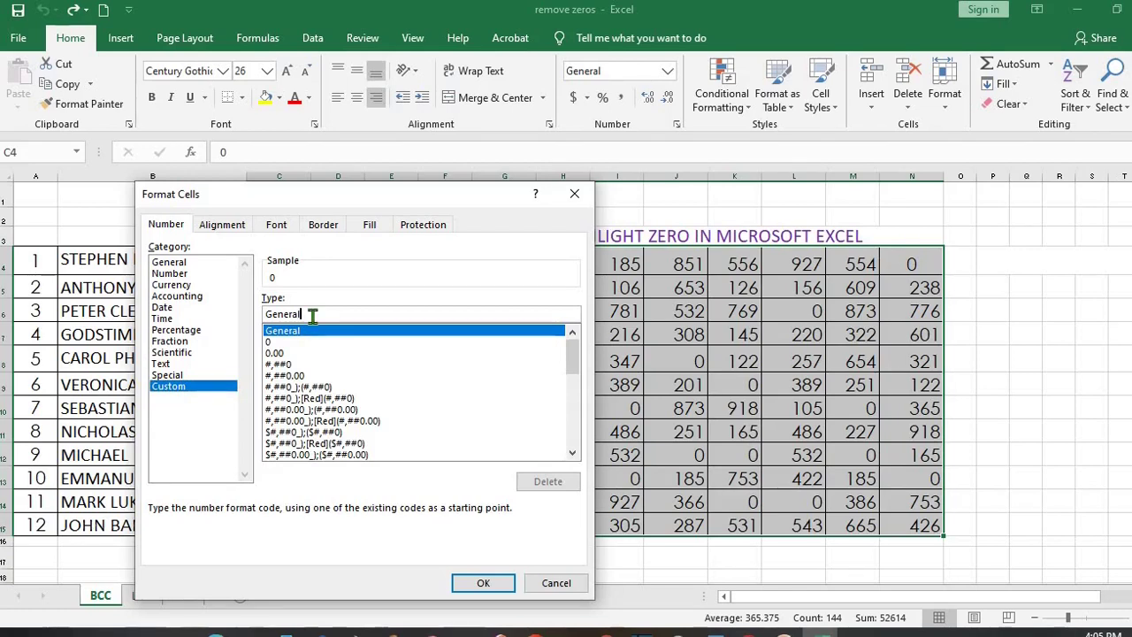
key("BackSpace")
key("BackSpace")
key("BackSpace")
key("BackSpace")
key("BackSpace")
key("BackSpace")
key("BackSpace")
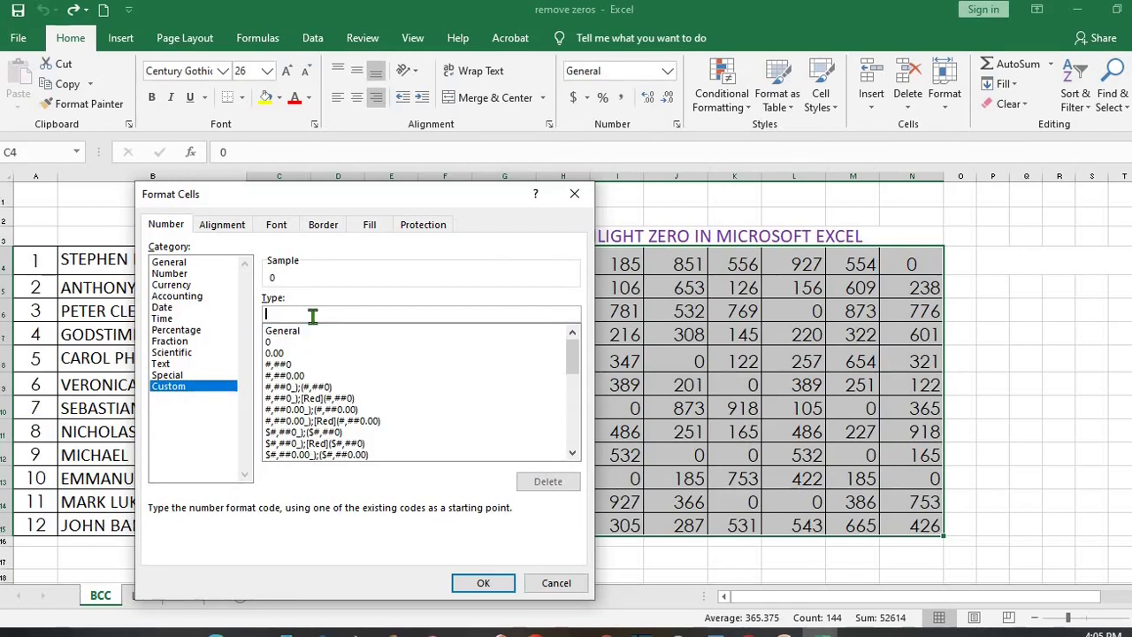
type("0;-0;")
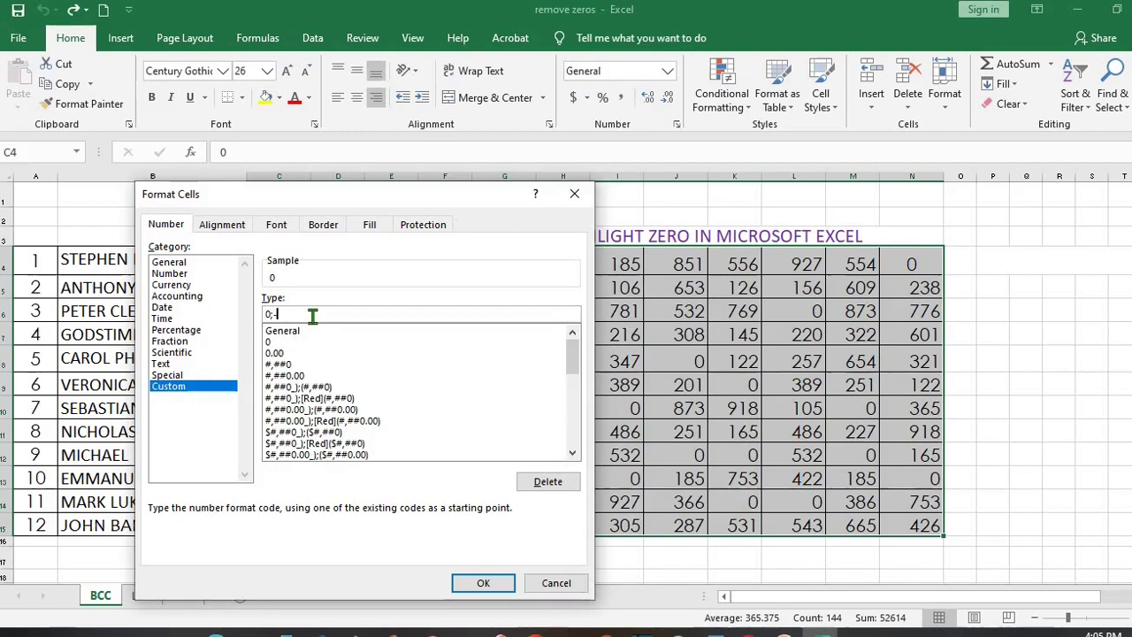
type(";")
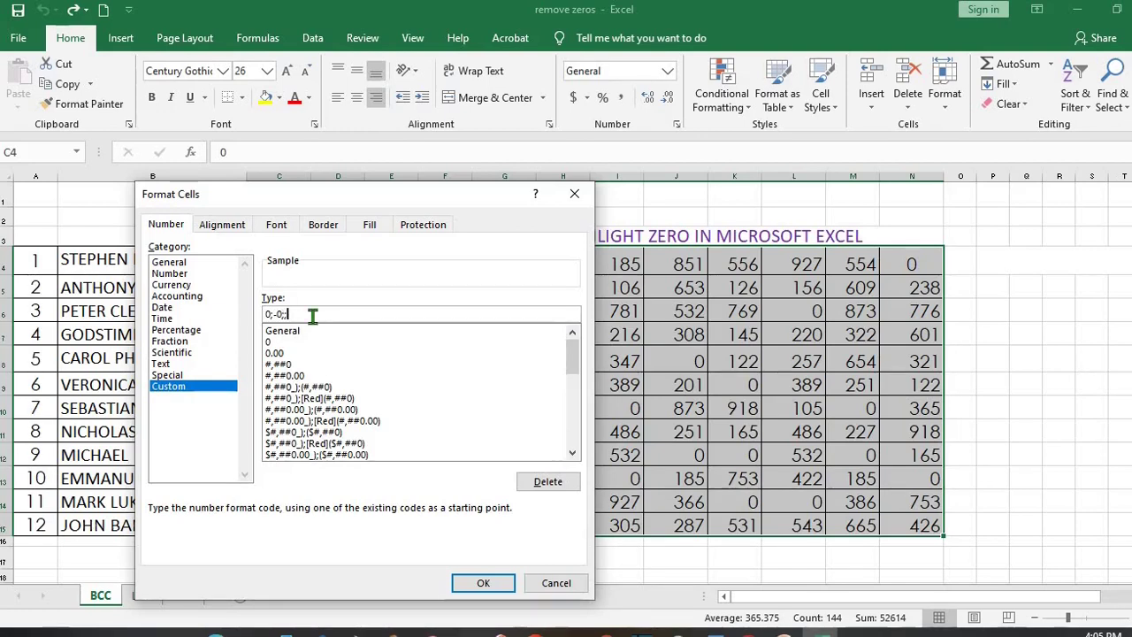
type("@")
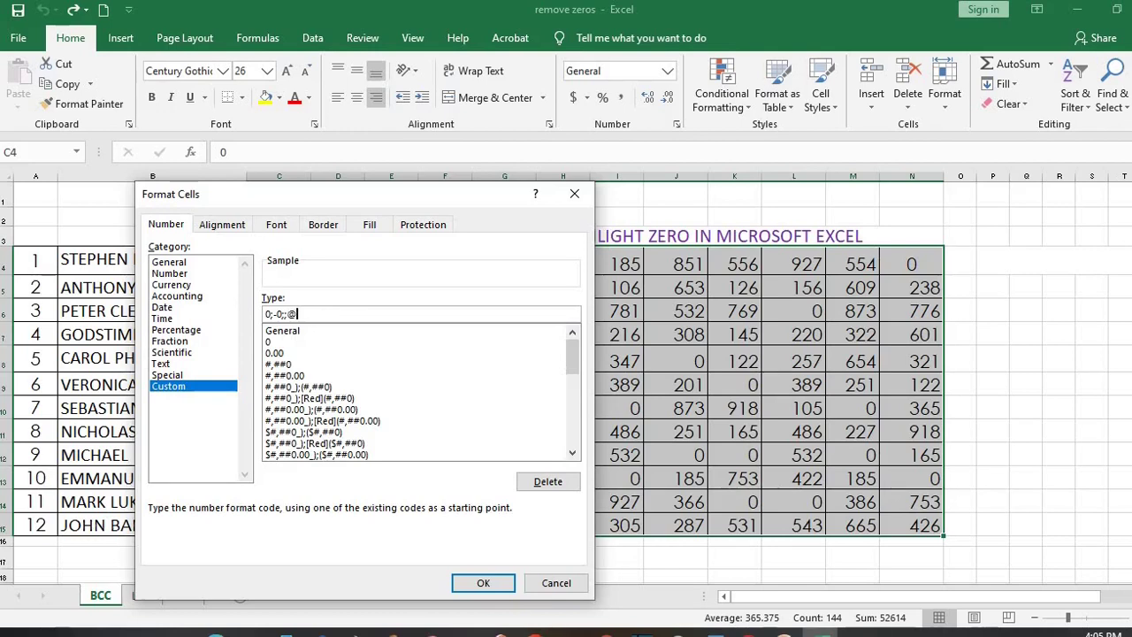
key("Return")
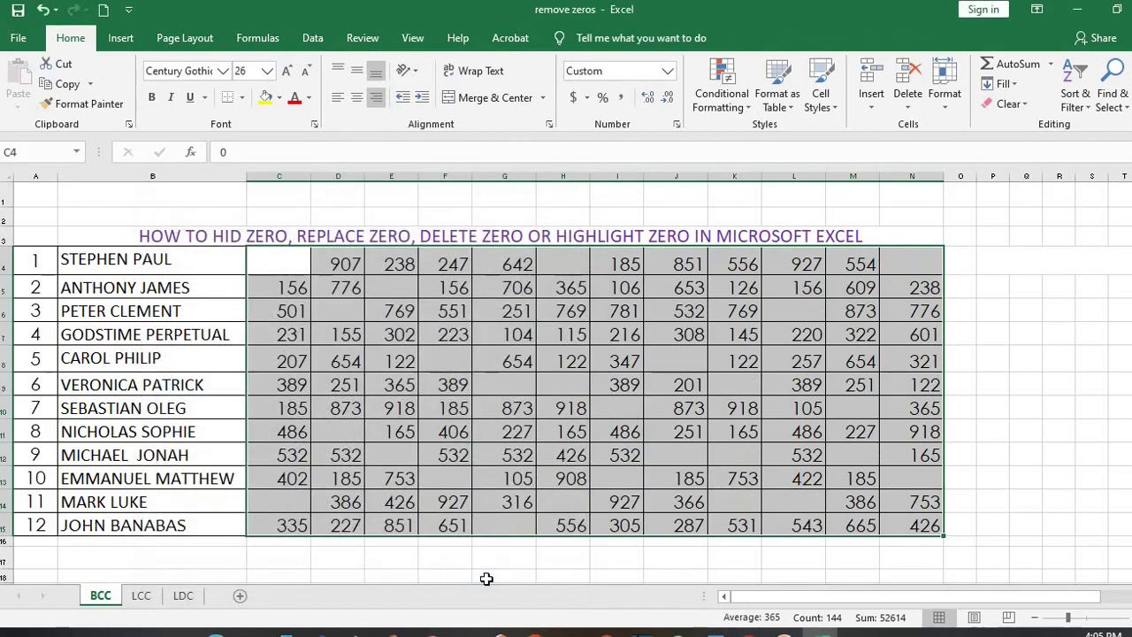
left_click(451, 317)
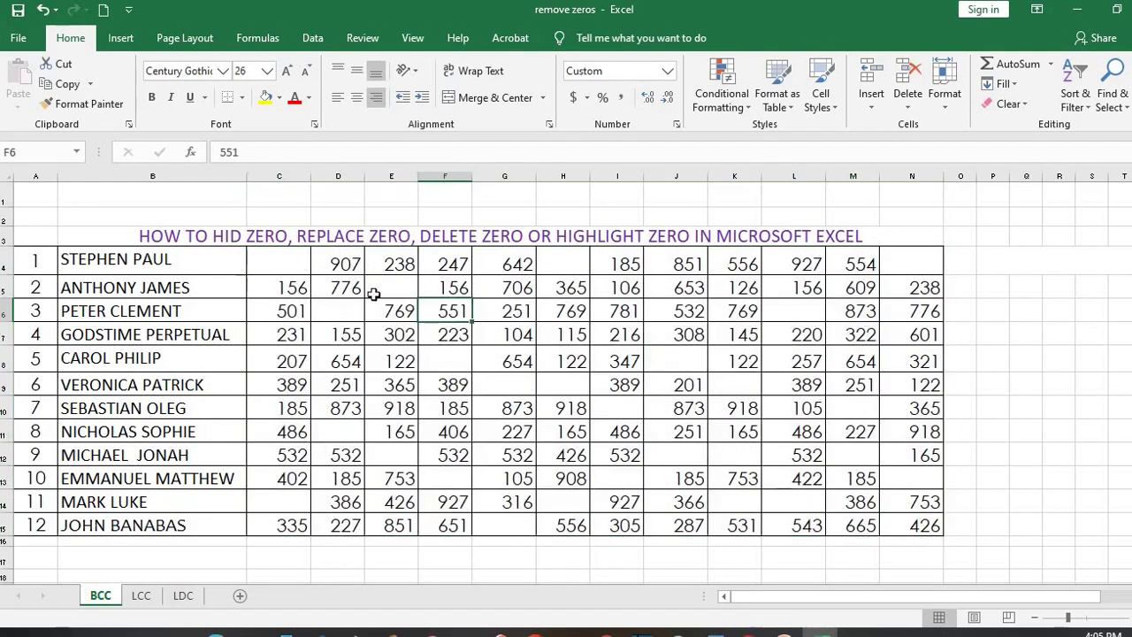
left_click(278, 266)
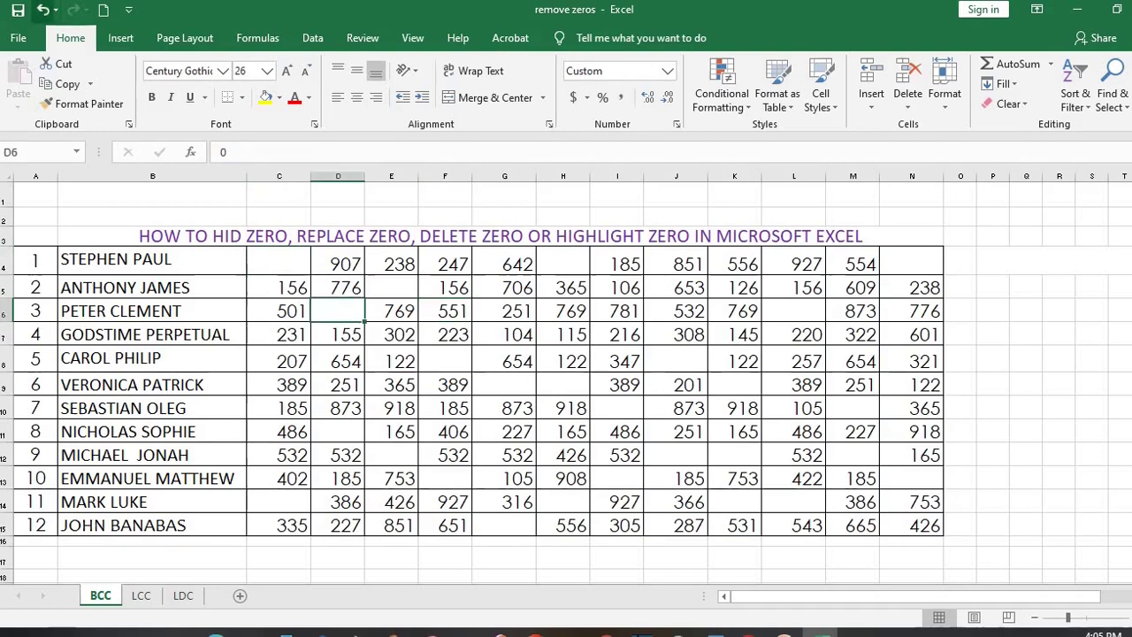
left_click(42, 10)
left_click(303, 263)
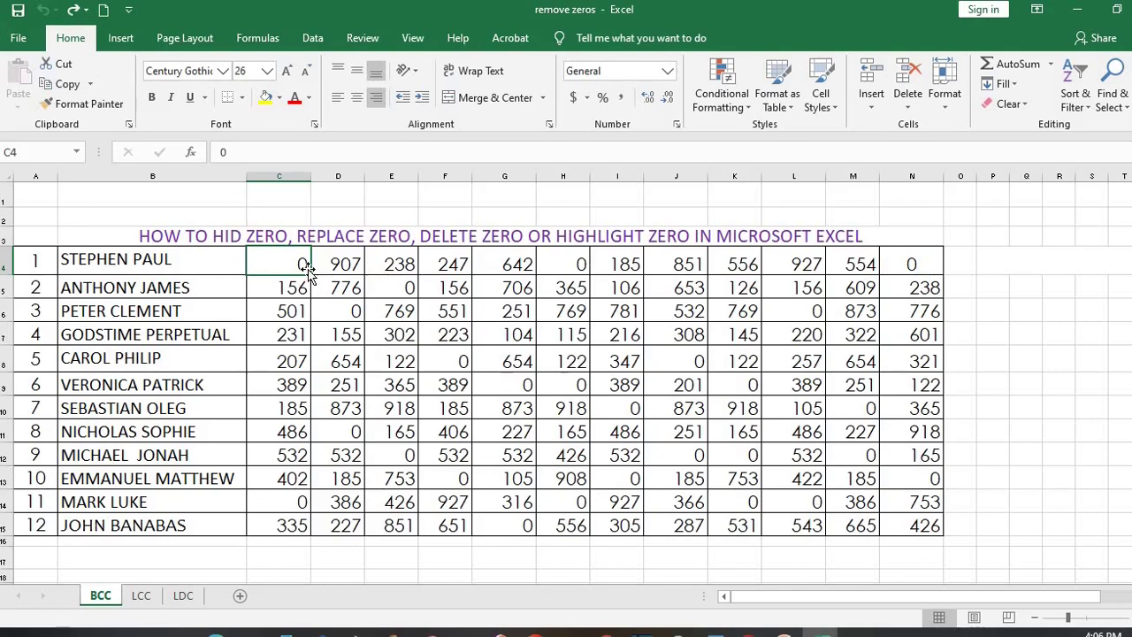
- Turn off 'Show a zero in cells that have zero value' in Advanced options, then check N4
left_click(20, 39)
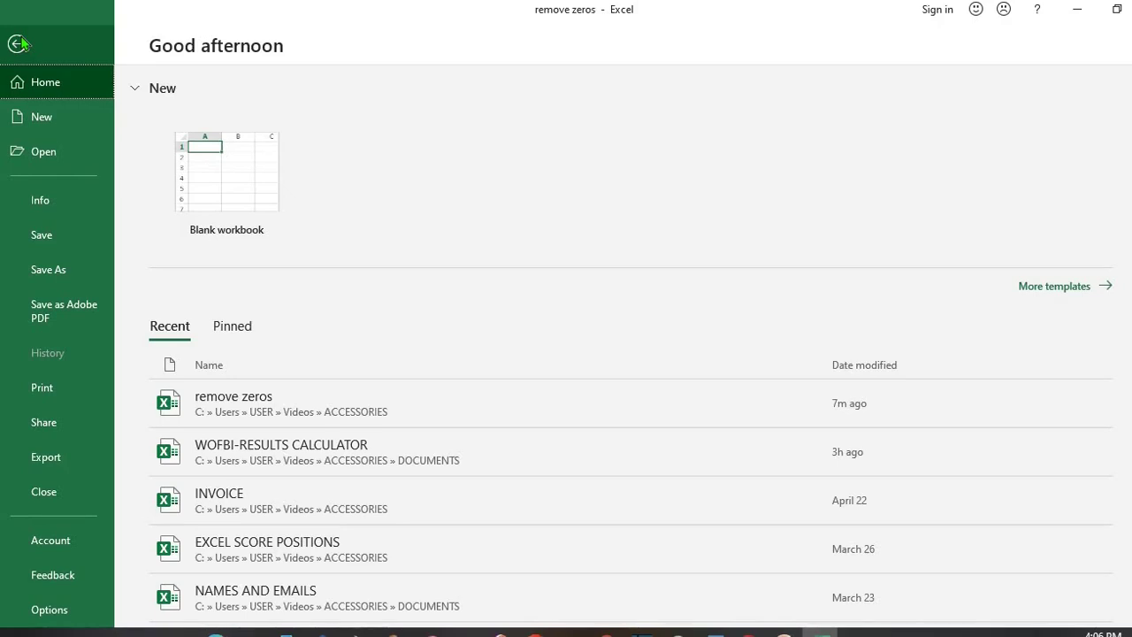
left_click(50, 610)
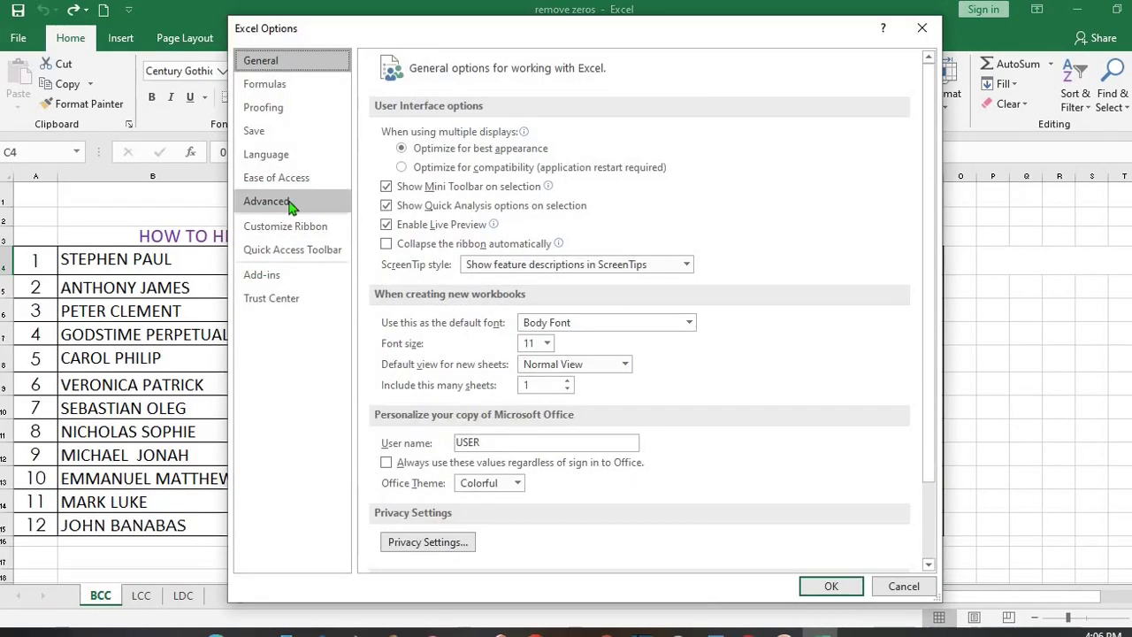
left_click(292, 206)
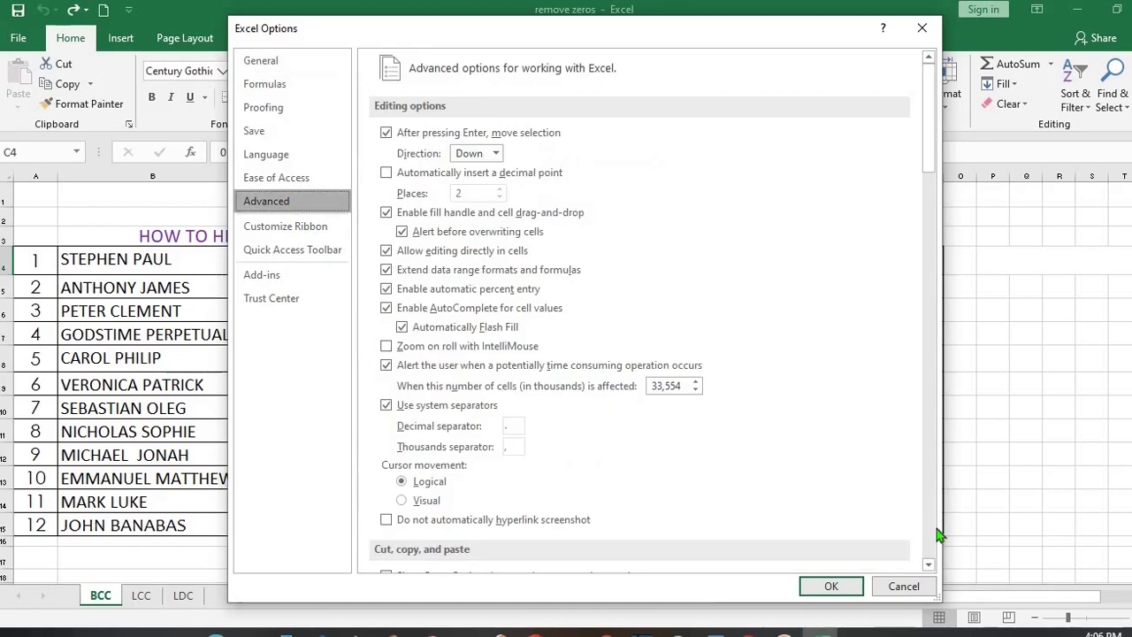
left_click(929, 533)
left_click(927, 564)
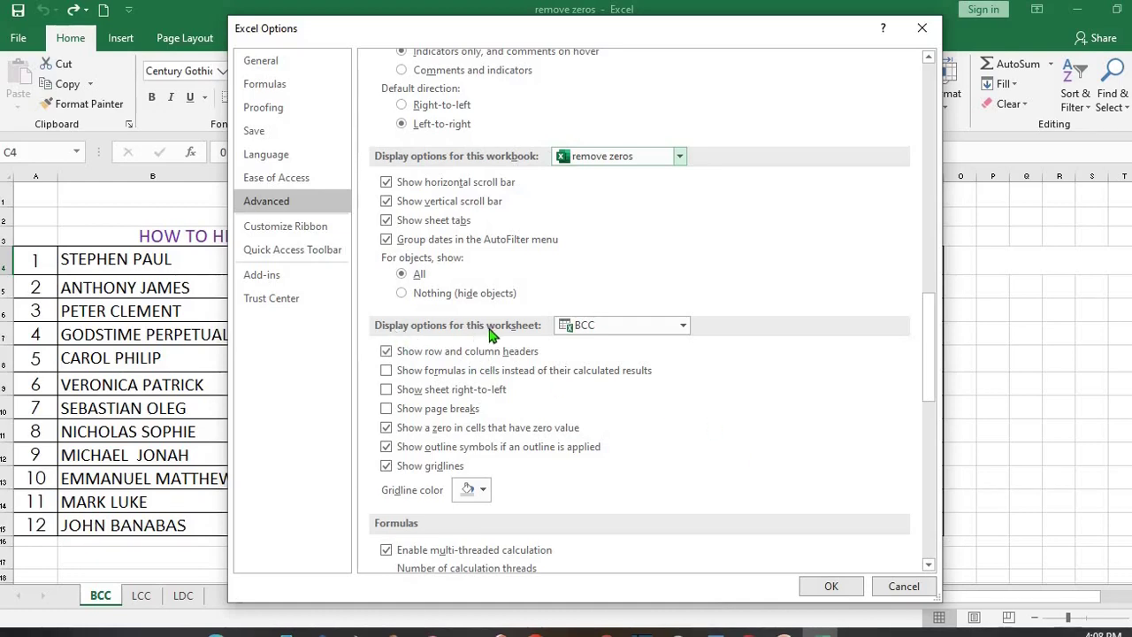
left_click(387, 429)
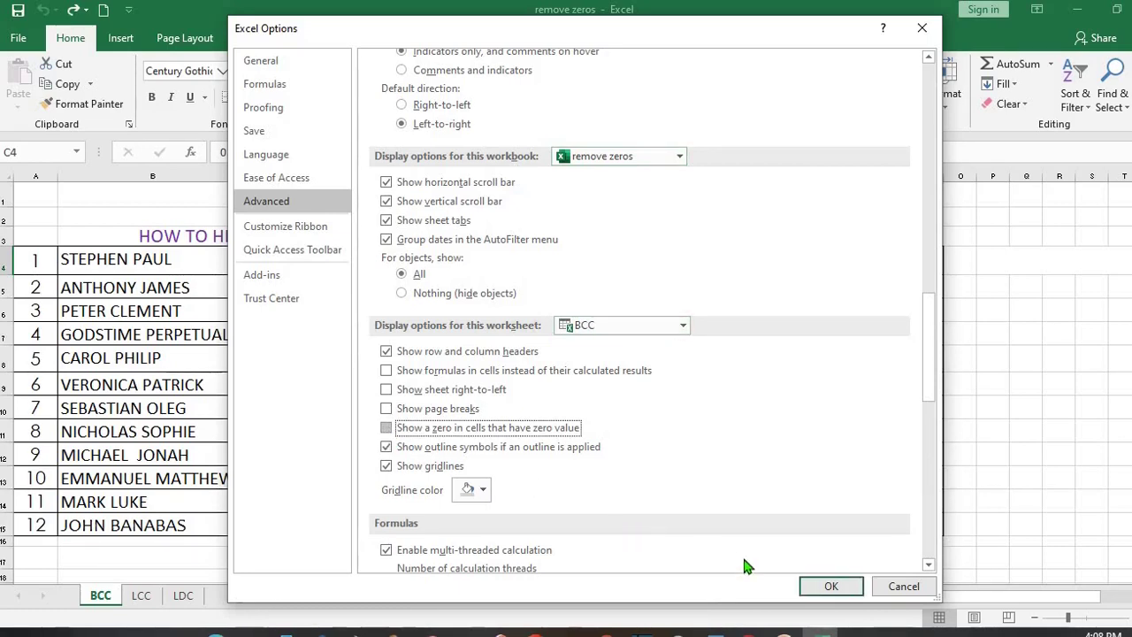
left_click(832, 587)
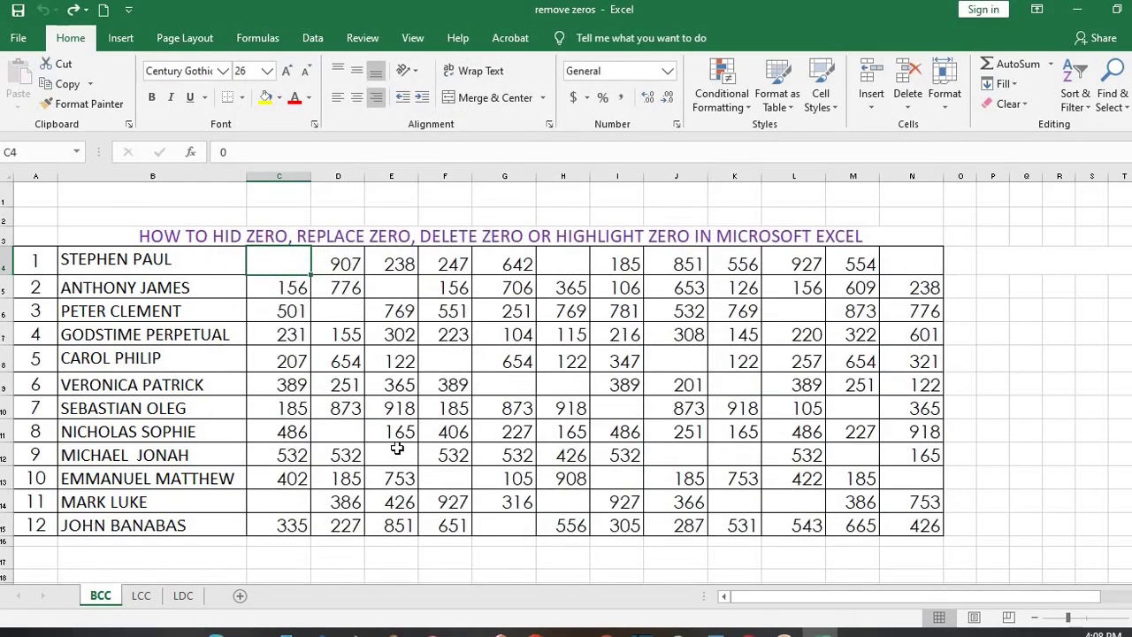
left_click(914, 268)
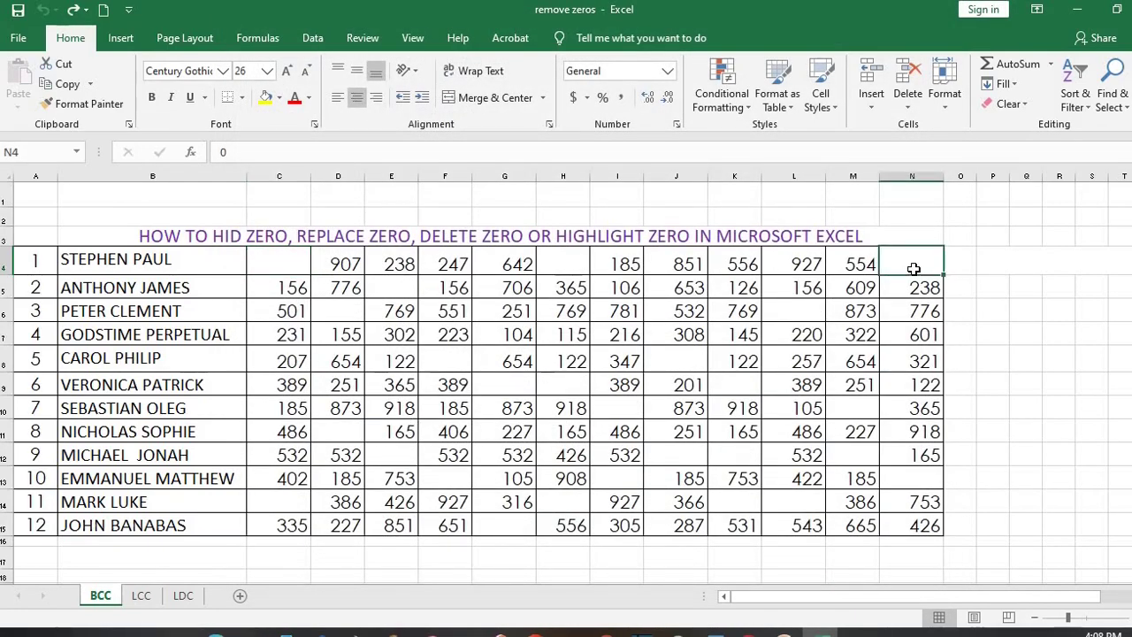
- Re-enable 'Show a zero in cells that have zero value' in Excel's Advanced options
left_click(18, 39)
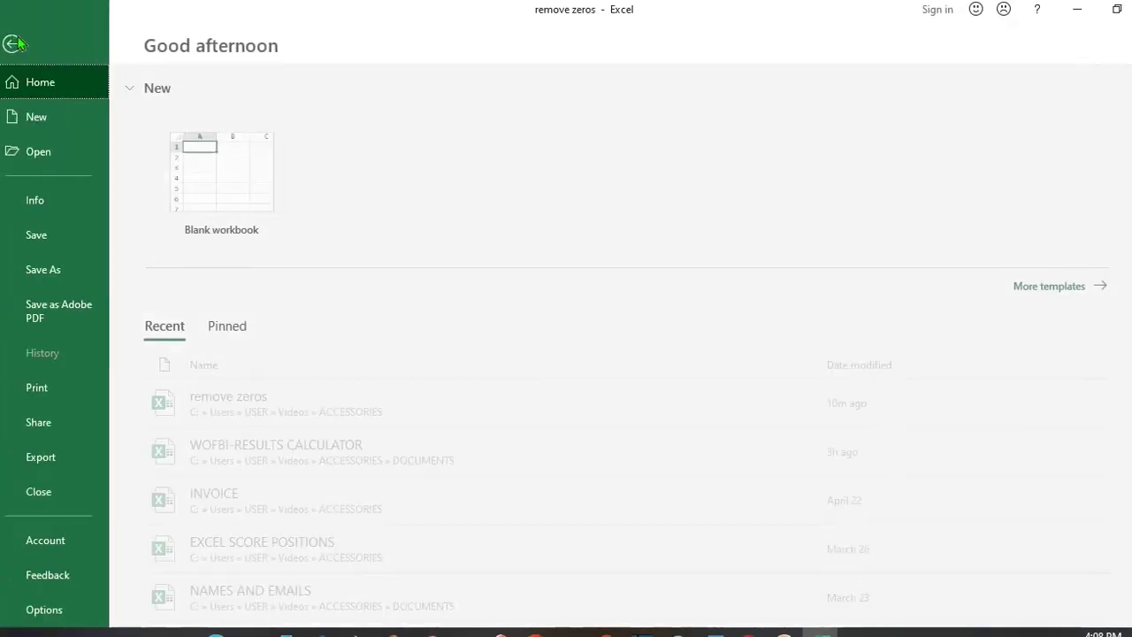
left_click(55, 610)
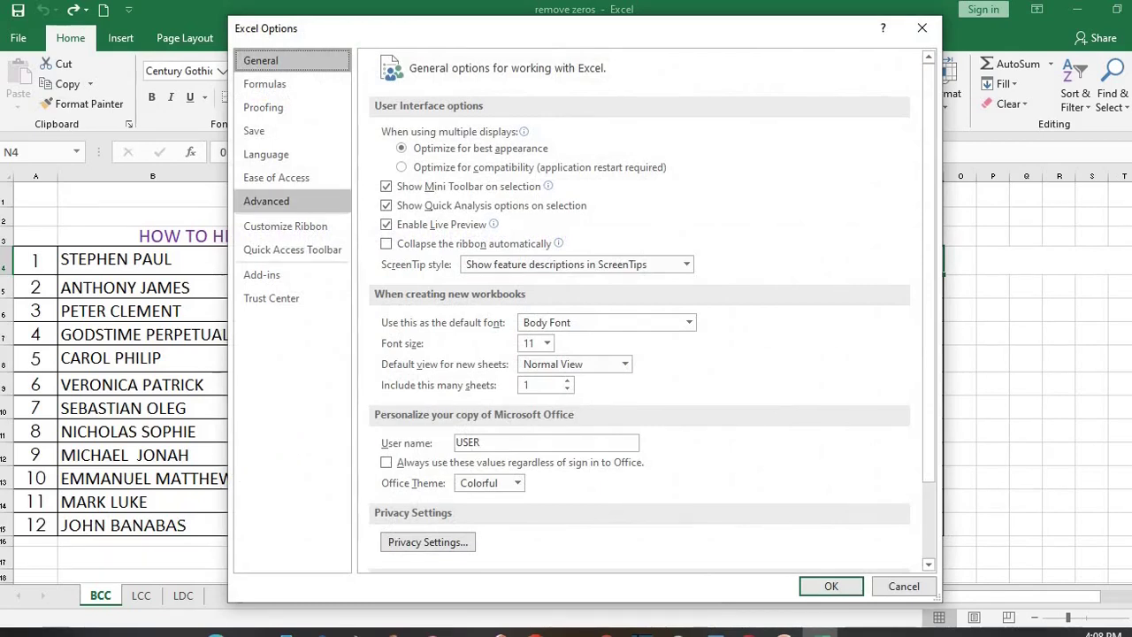
left_click(295, 201)
left_click(931, 511)
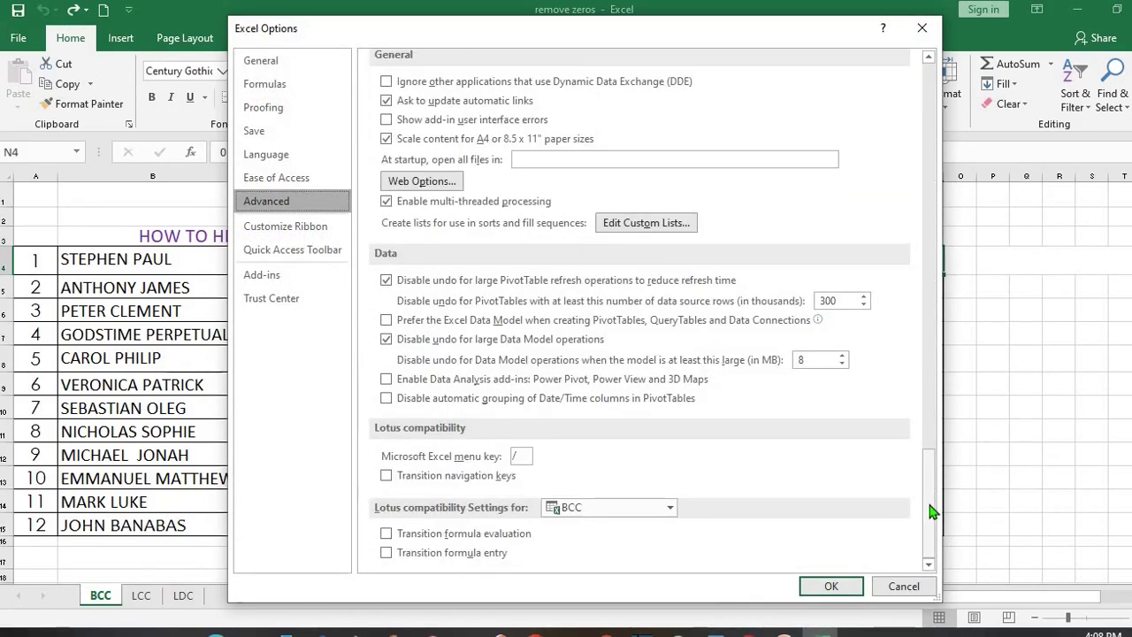
scroll(930, 511, "up", 5)
left_click(385, 186)
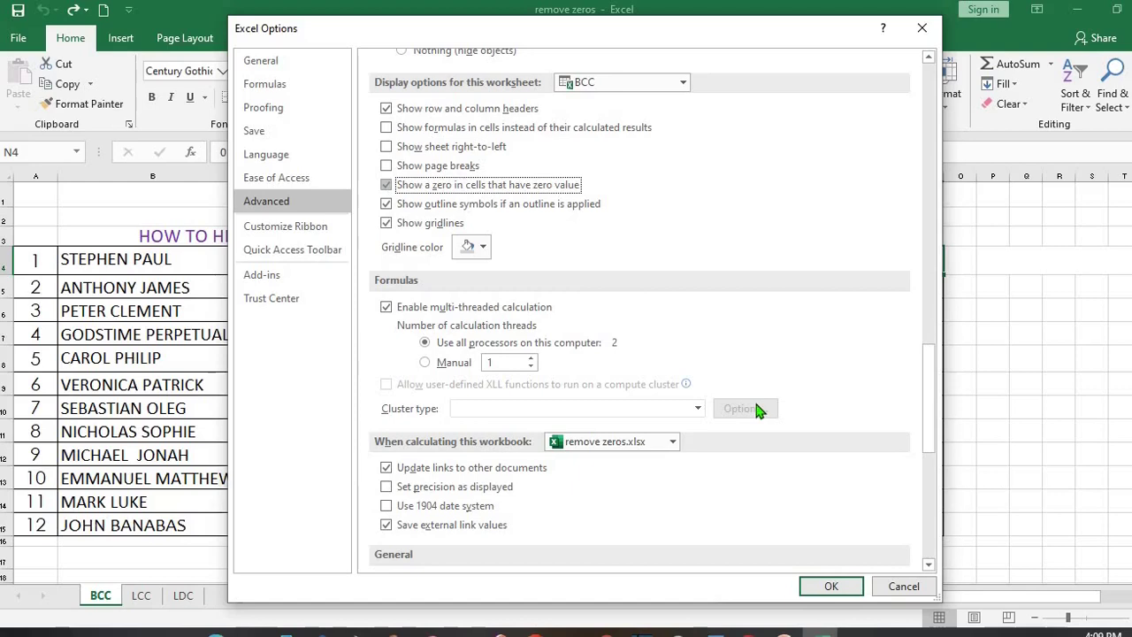
left_click(832, 583)
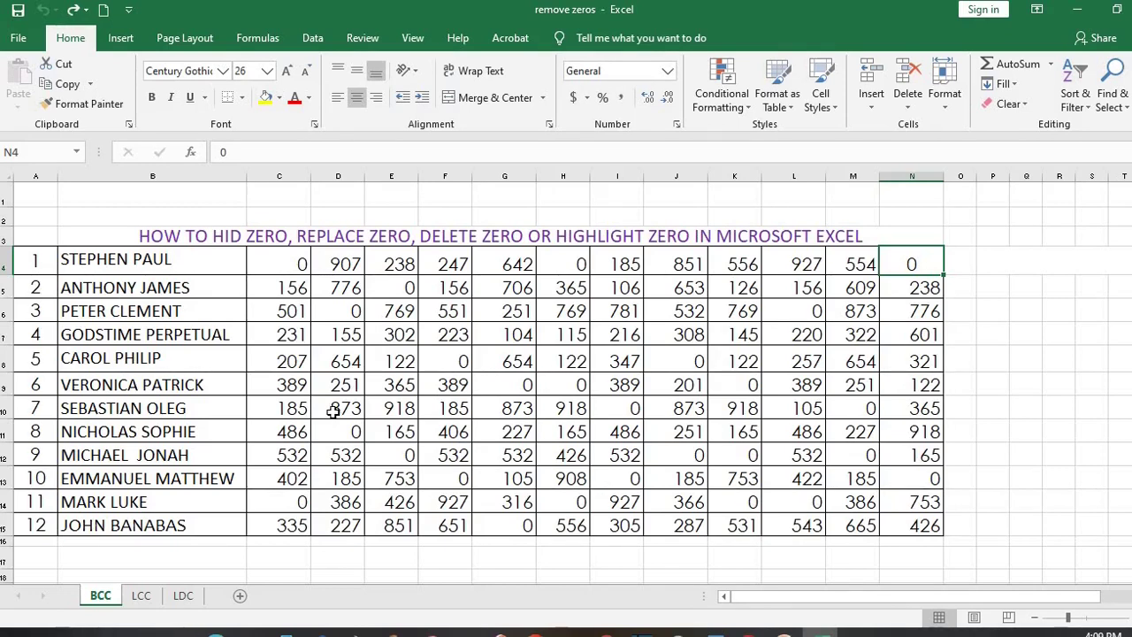
- Add an Equal To 0 conditional formatting rule with white font to C4:N15
left_click(274, 255)
key("ctrl+shift+End")
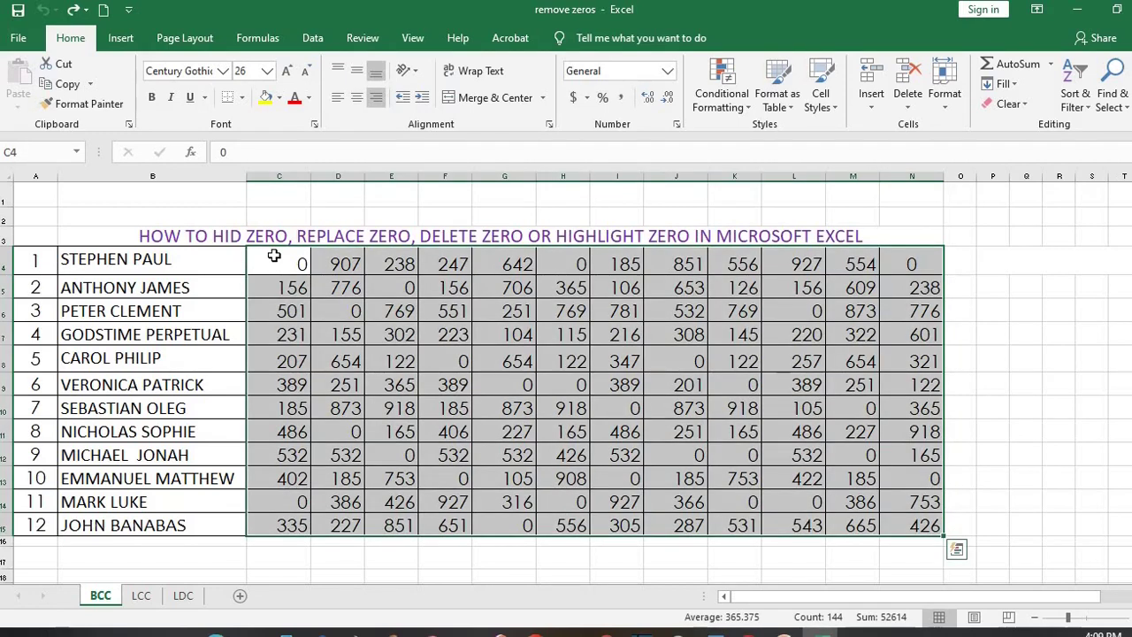
left_click(748, 113)
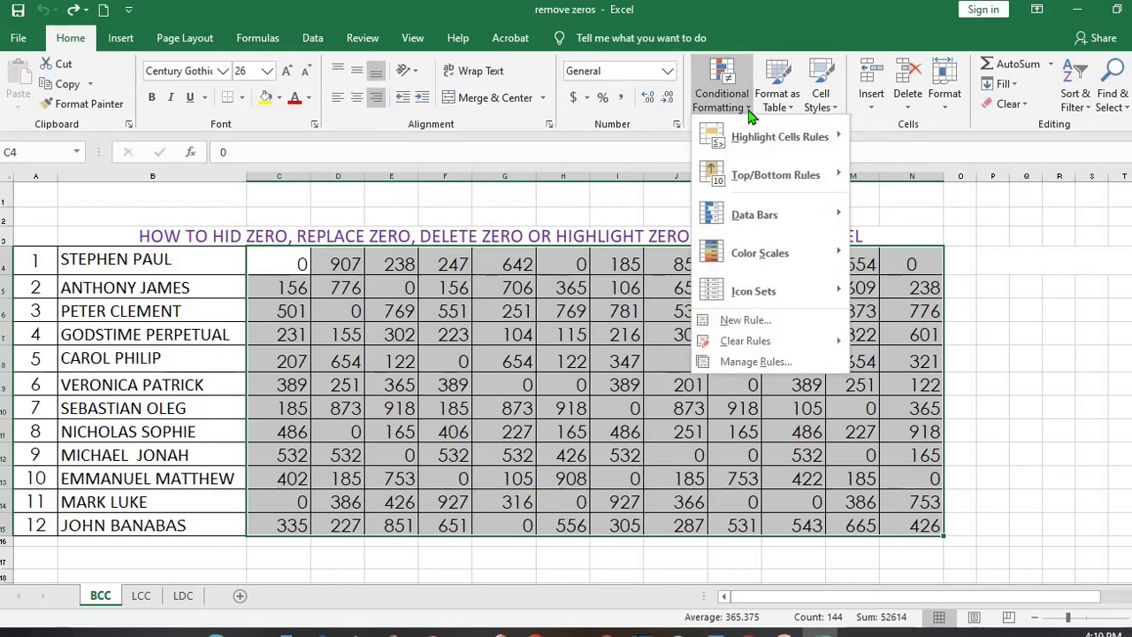
mouse_move(801, 144)
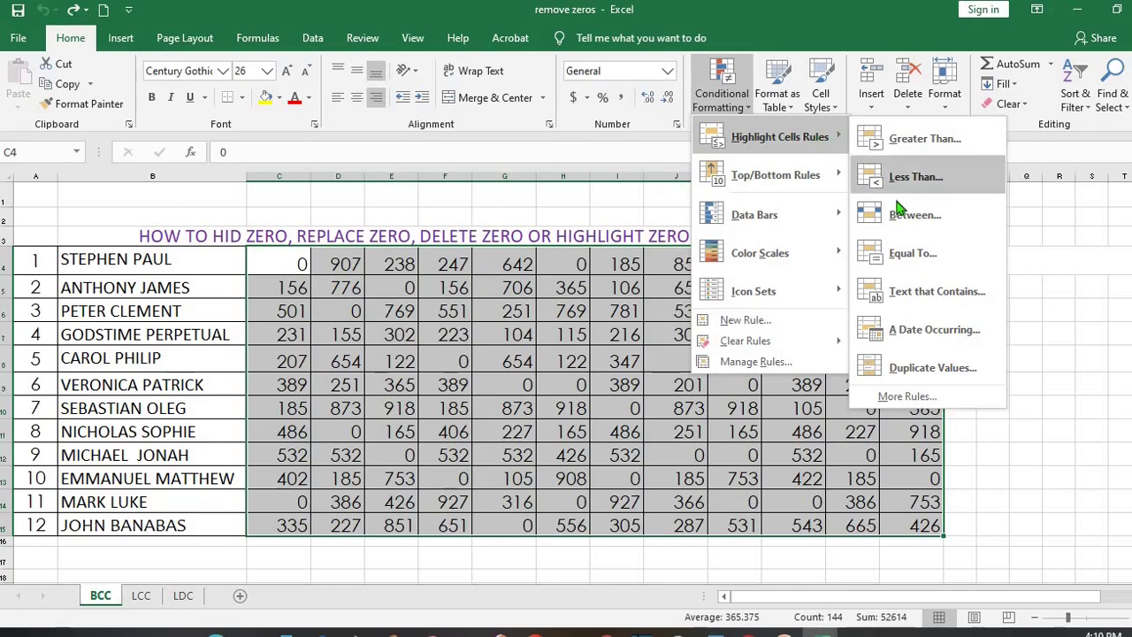
left_click(906, 256)
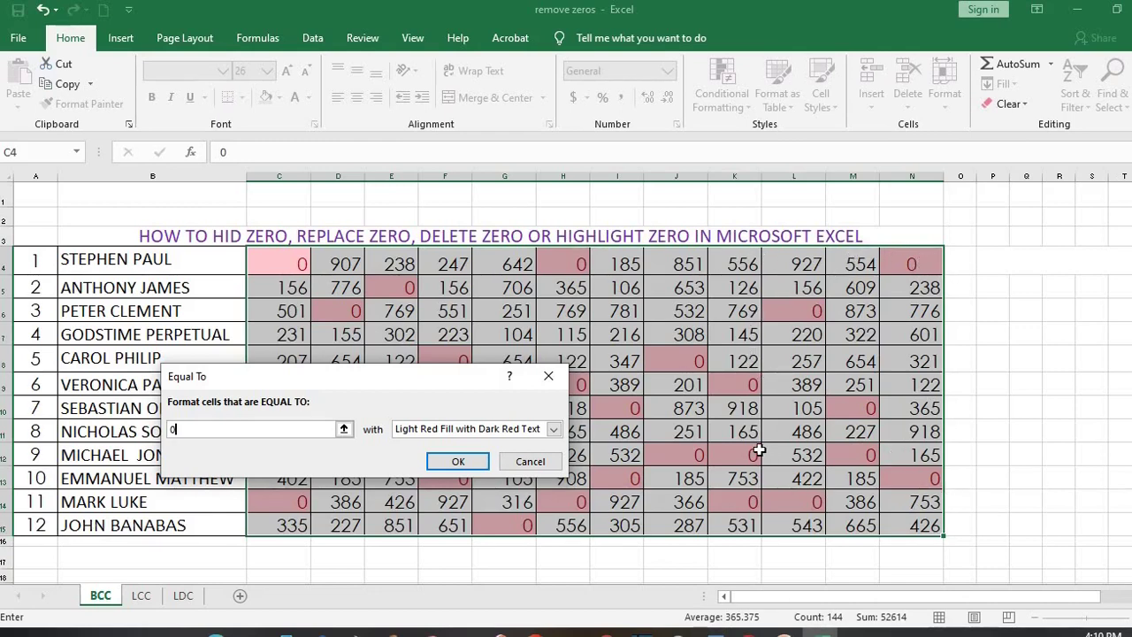
left_click(552, 432)
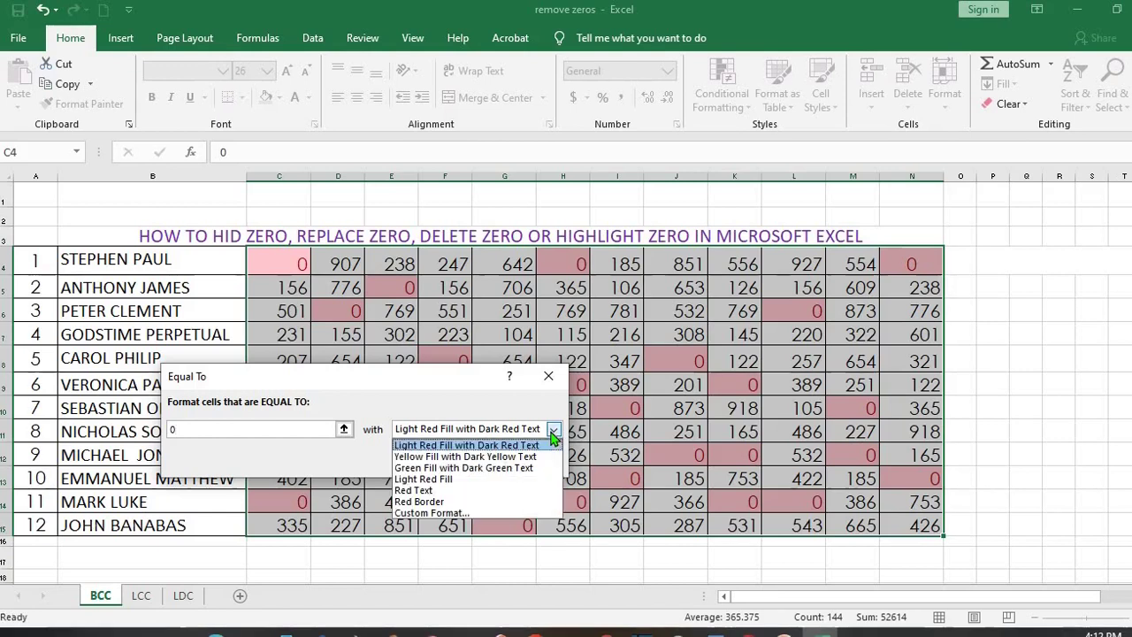
left_click(440, 513)
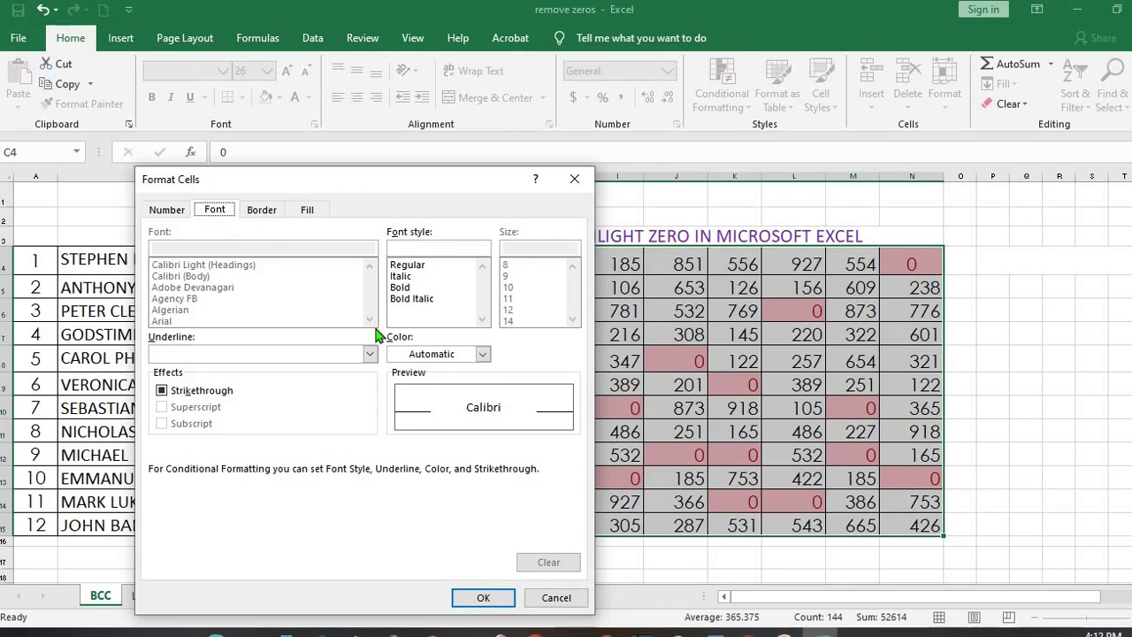
left_click(483, 356)
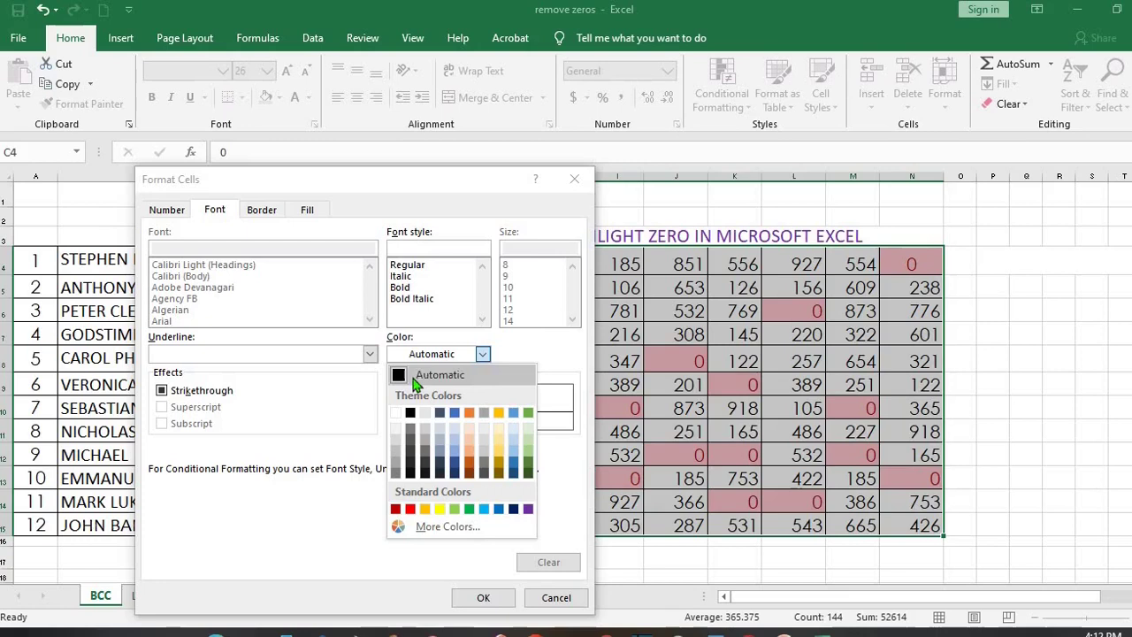
left_click(396, 413)
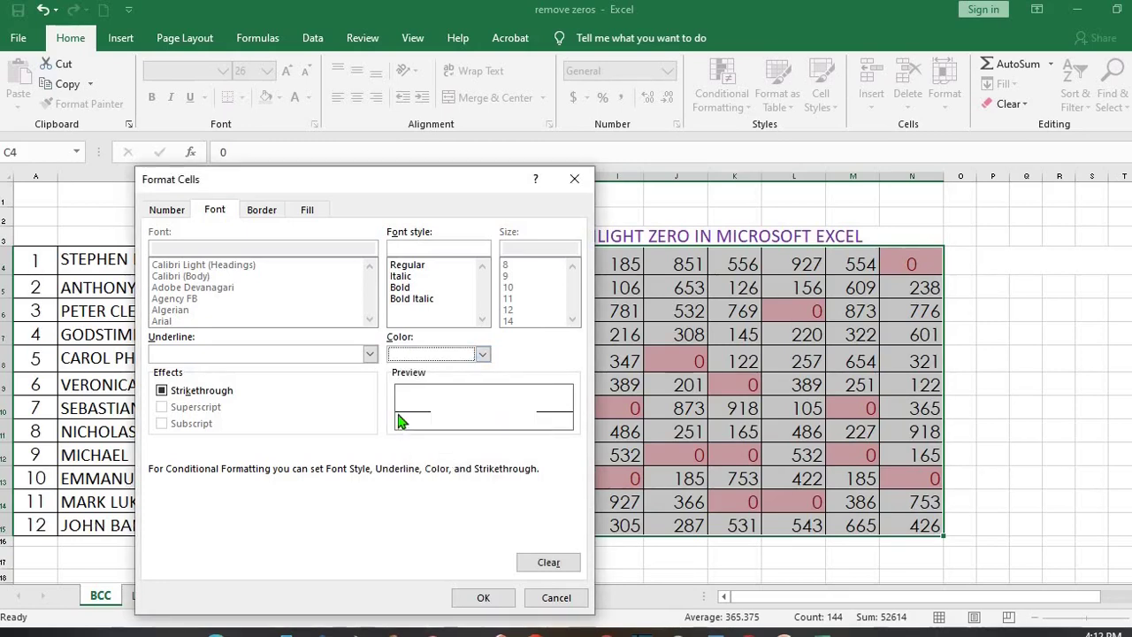
left_click(483, 597)
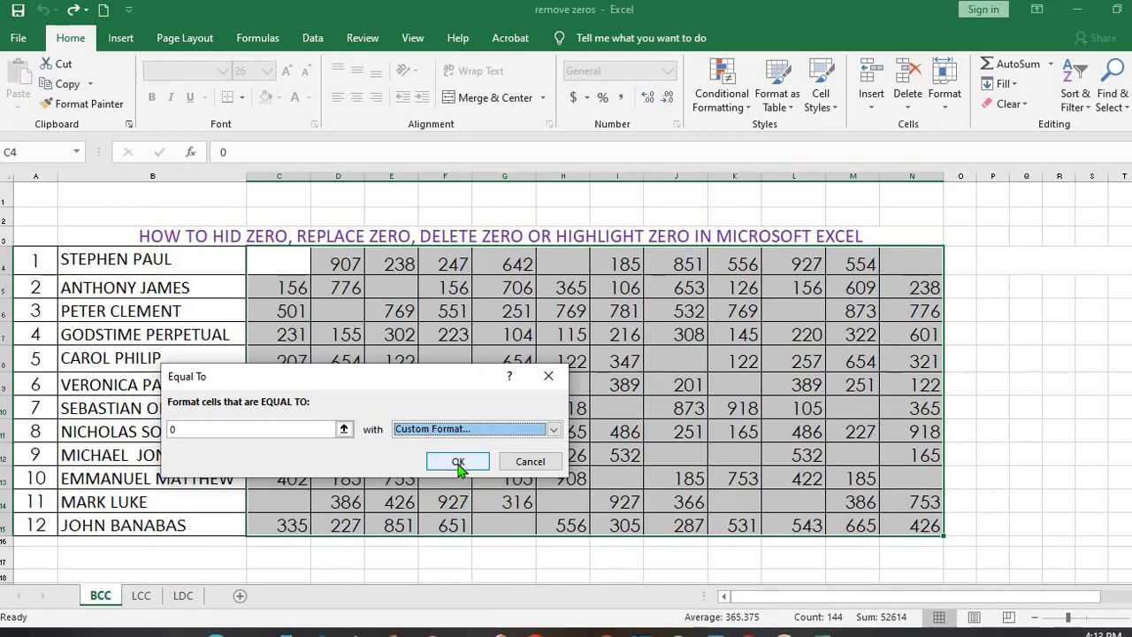
left_click(457, 461)
- Check that cells E5, N4 and N13 look blank but still hold 0
left_click(277, 262)
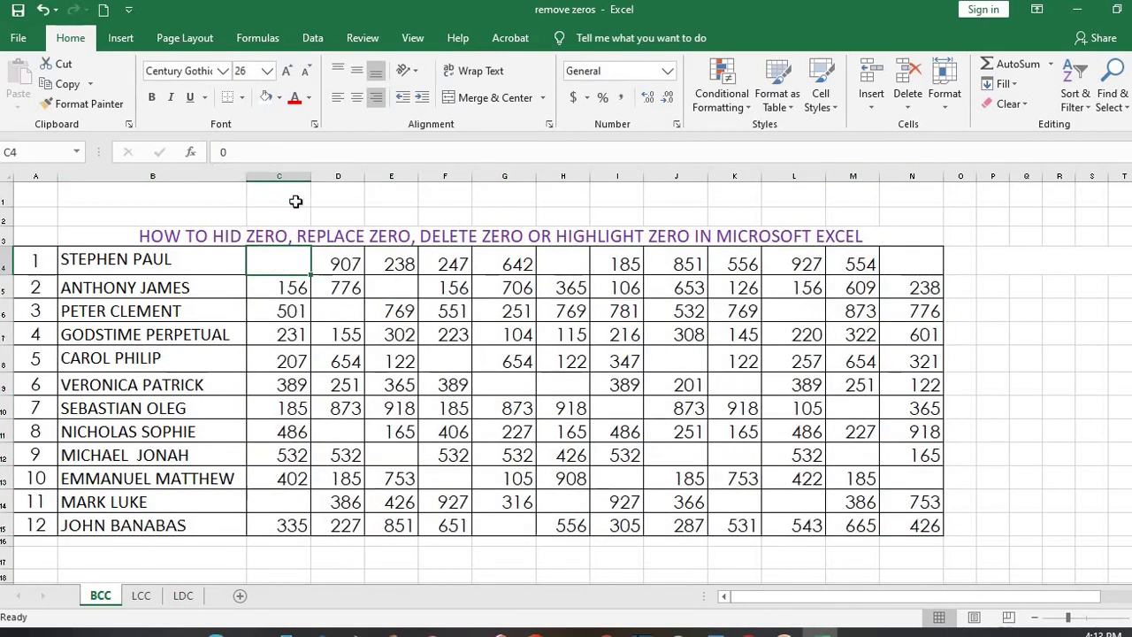
left_click(388, 288)
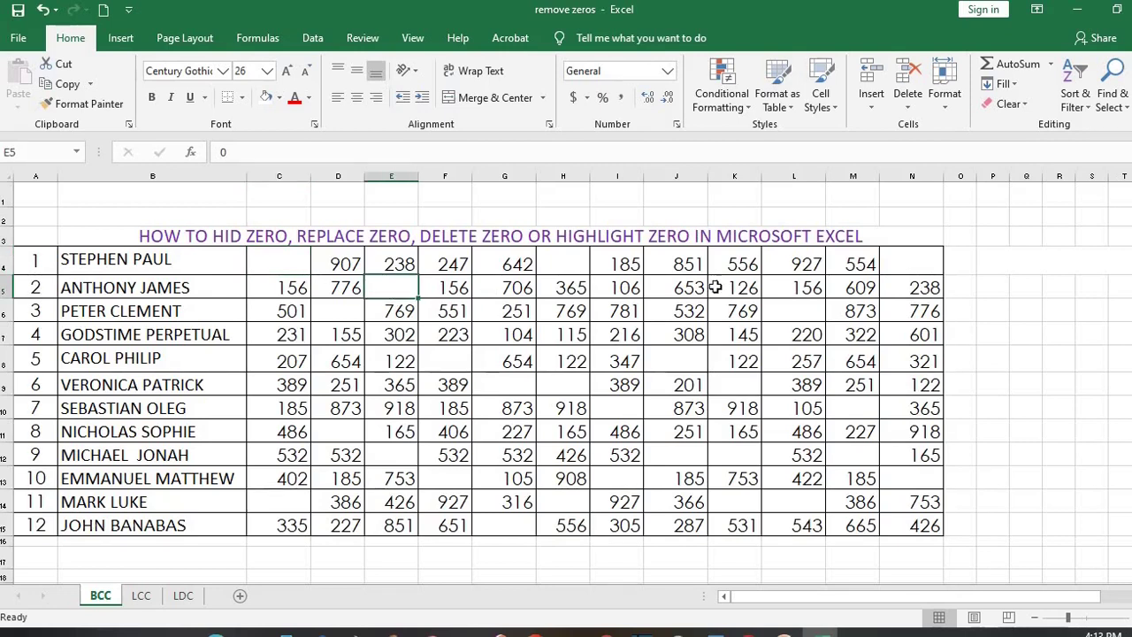
left_click(892, 269)
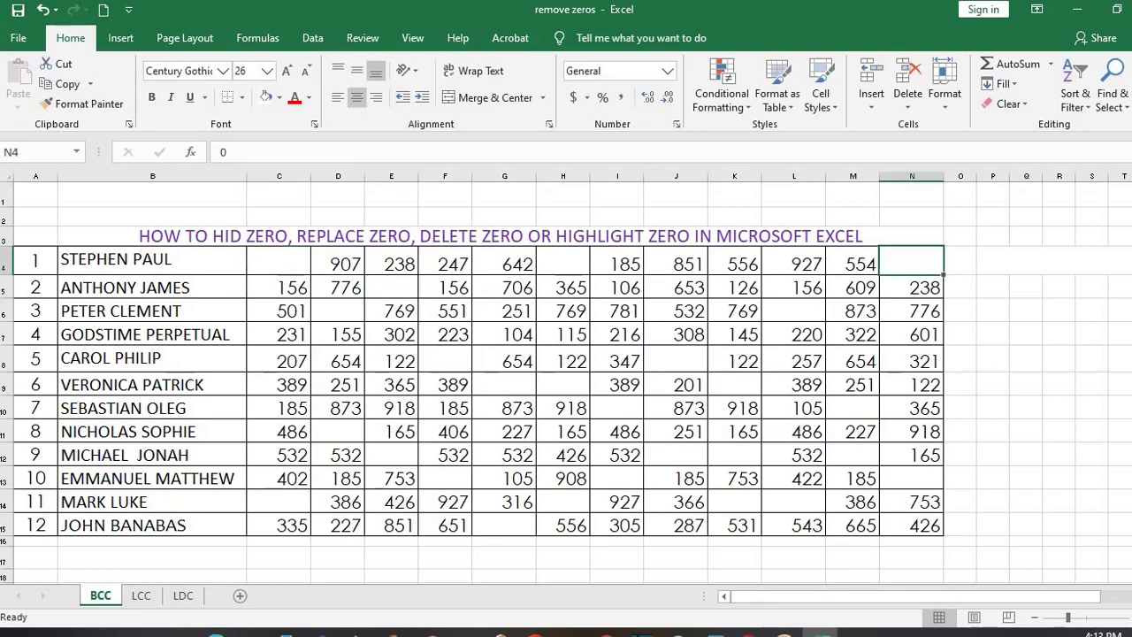
left_click(904, 486)
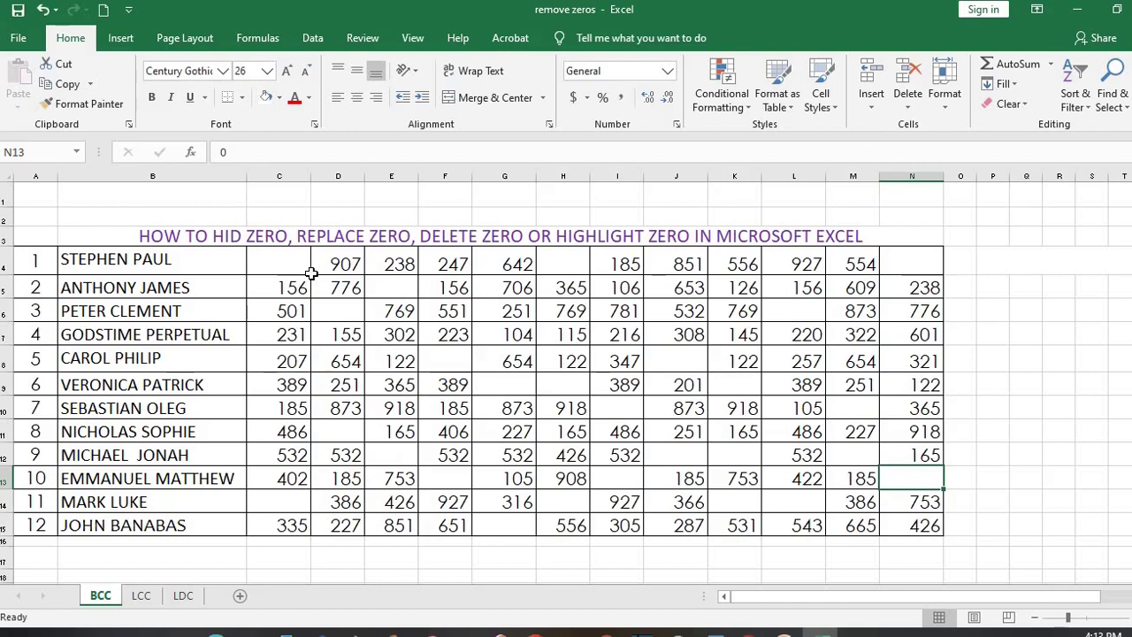
left_click(300, 263)
- Fill C4:N15 with Gold Accent 4, then reset it to No Fill
key("ctrl+shift+End")
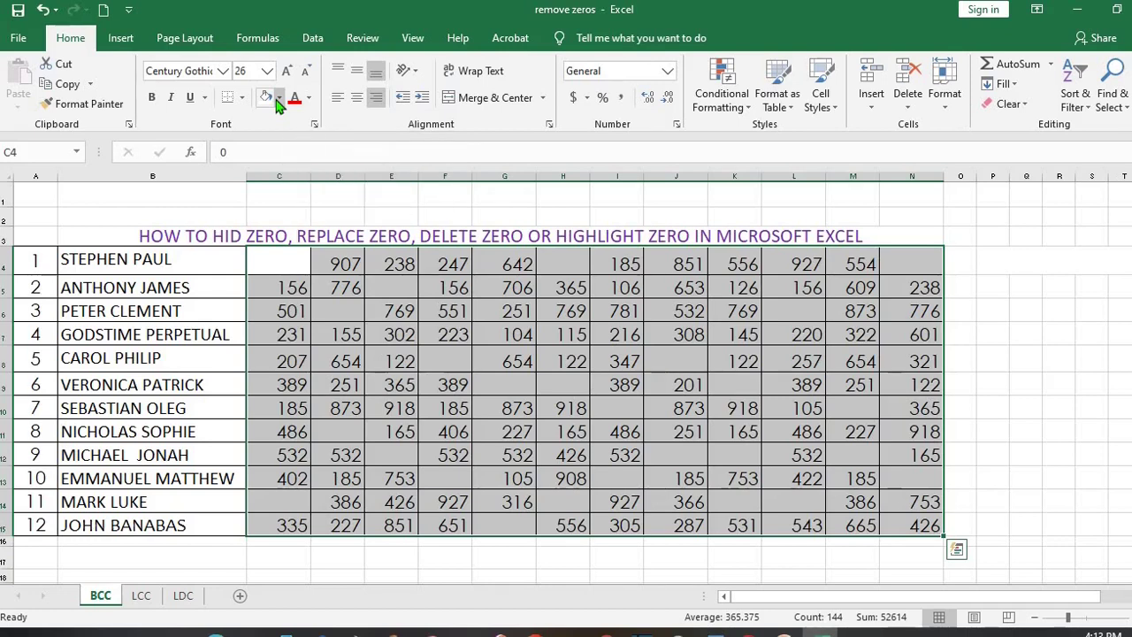
left_click(278, 99)
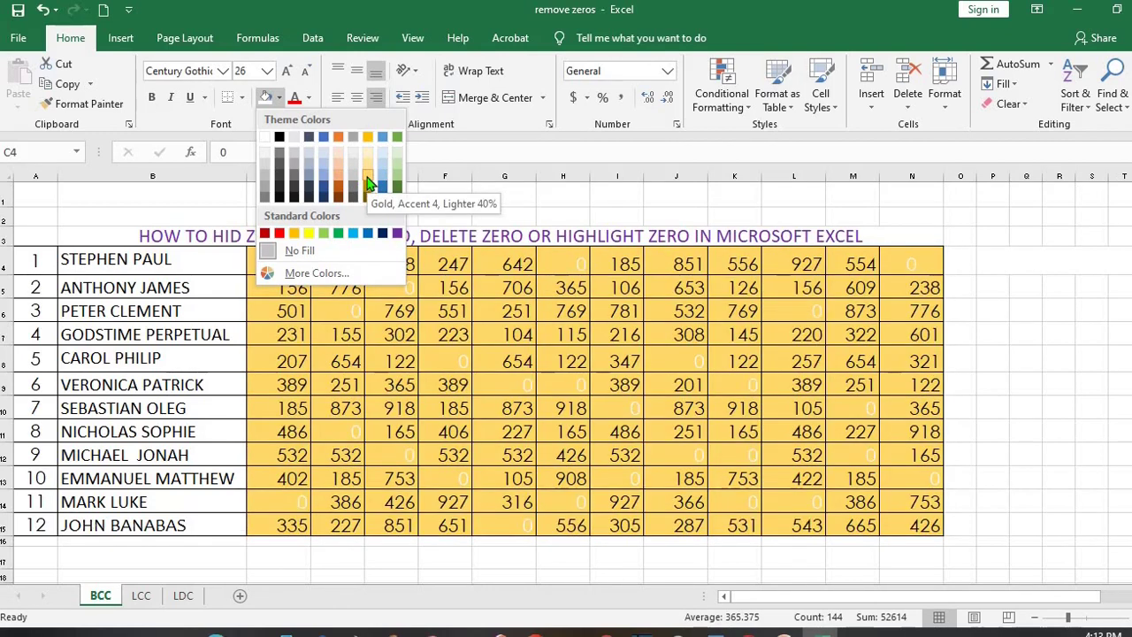
left_click(371, 183)
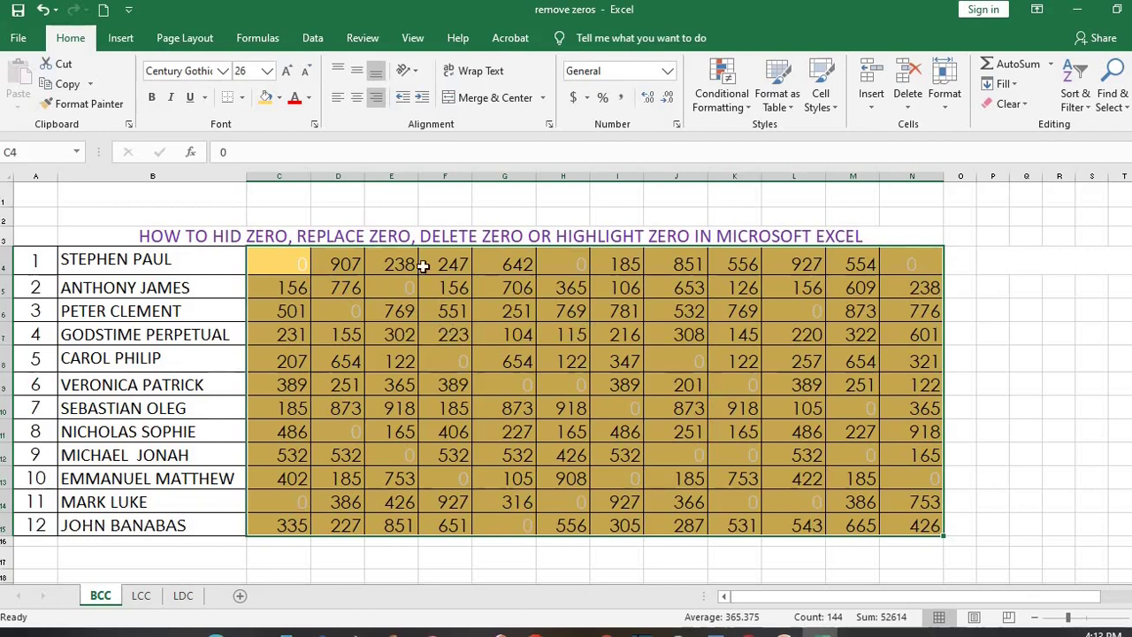
left_click(279, 97)
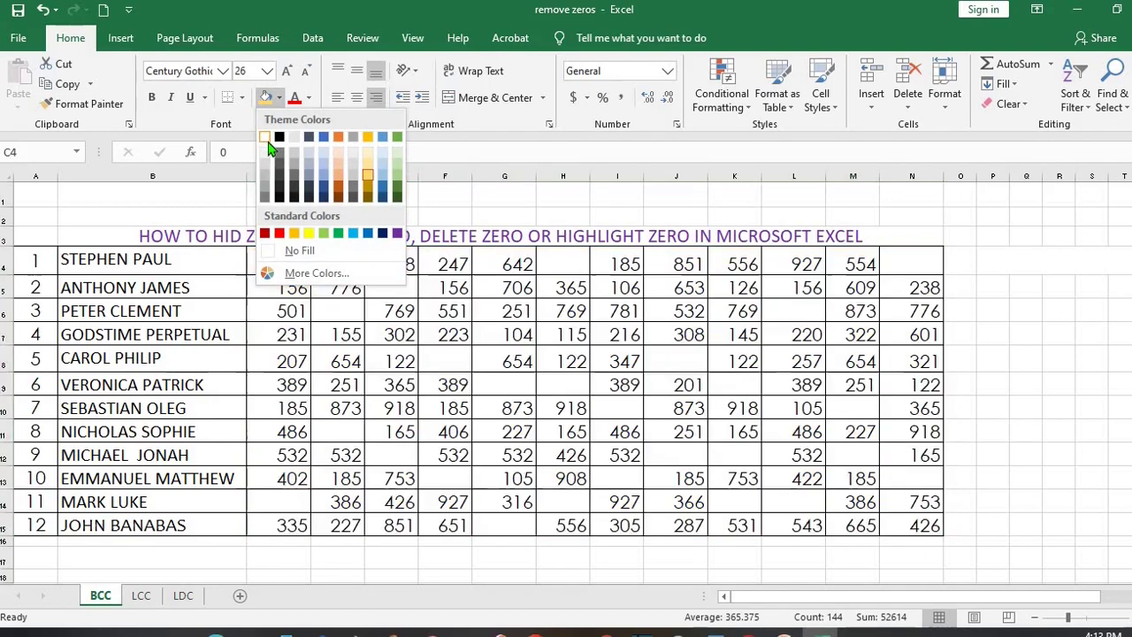
left_click(294, 248)
- Undo the fill changes and the white-font zero rule
left_click(397, 277)
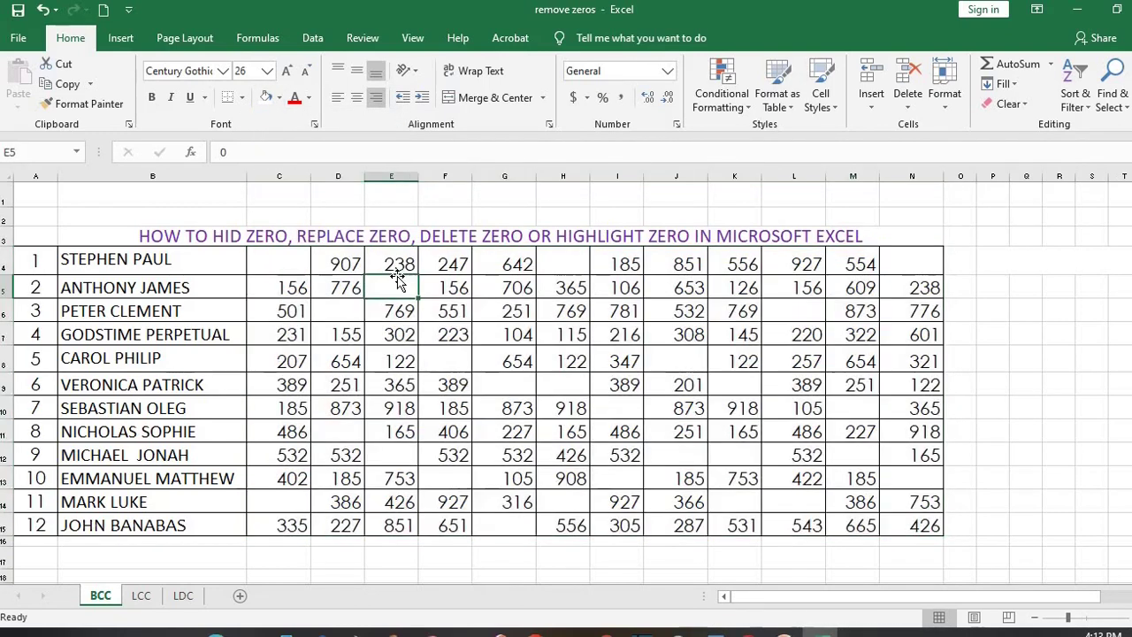
left_click(43, 10)
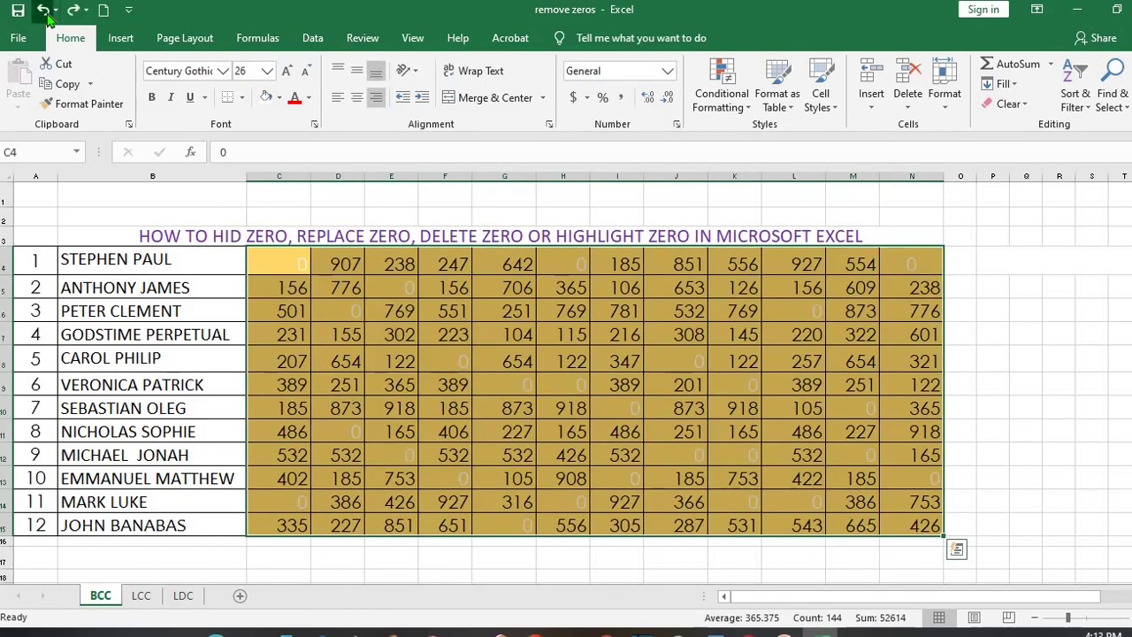
left_click(42, 10)
- Restore the visible zeros and open Find and Replace on the Replace tab with 0 to find
left_click(372, 287)
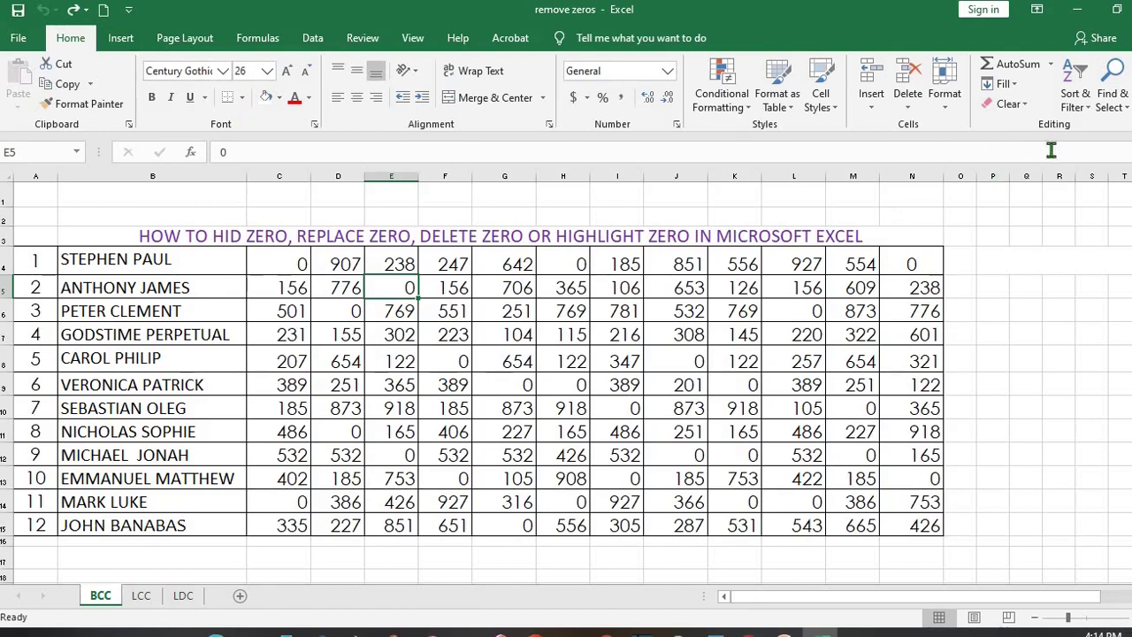
left_click(1128, 116)
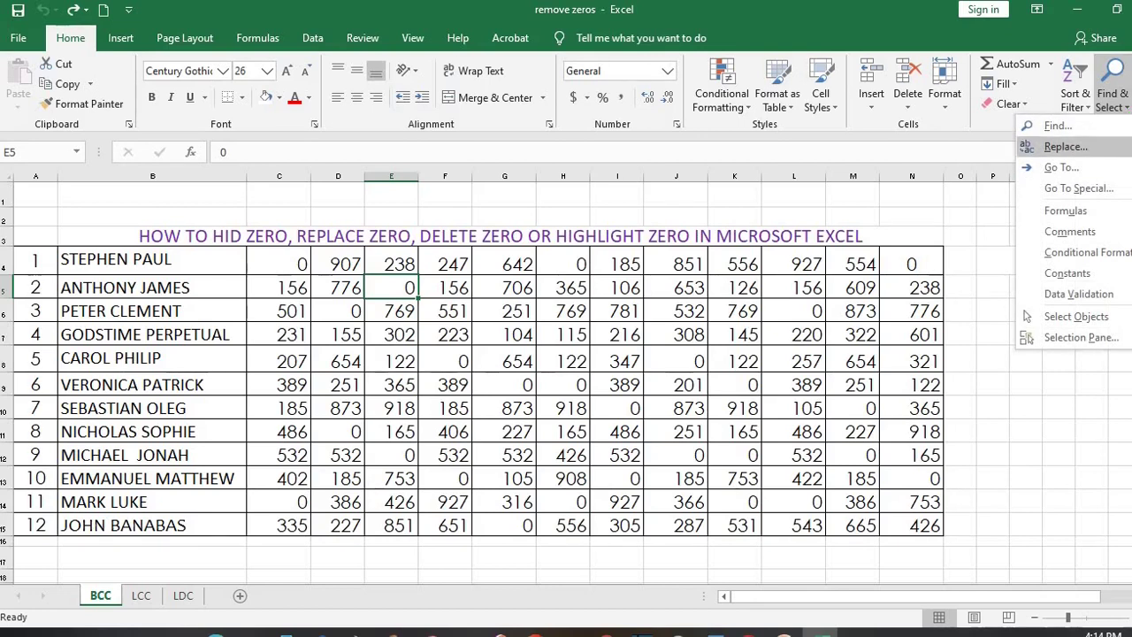
left_click(1082, 146)
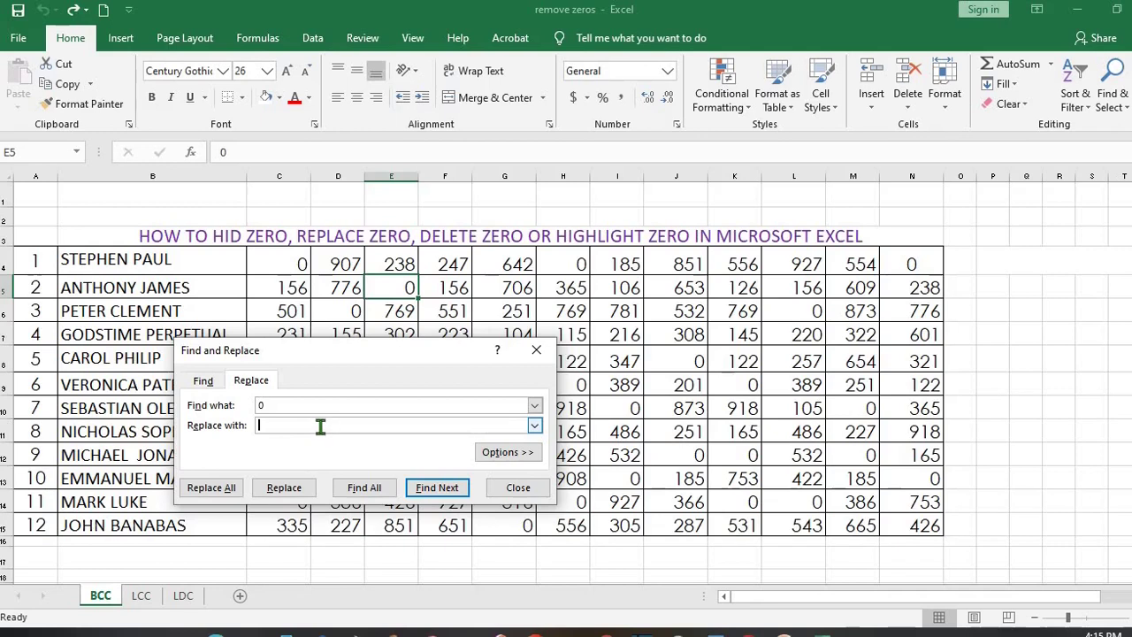
left_click(225, 489)
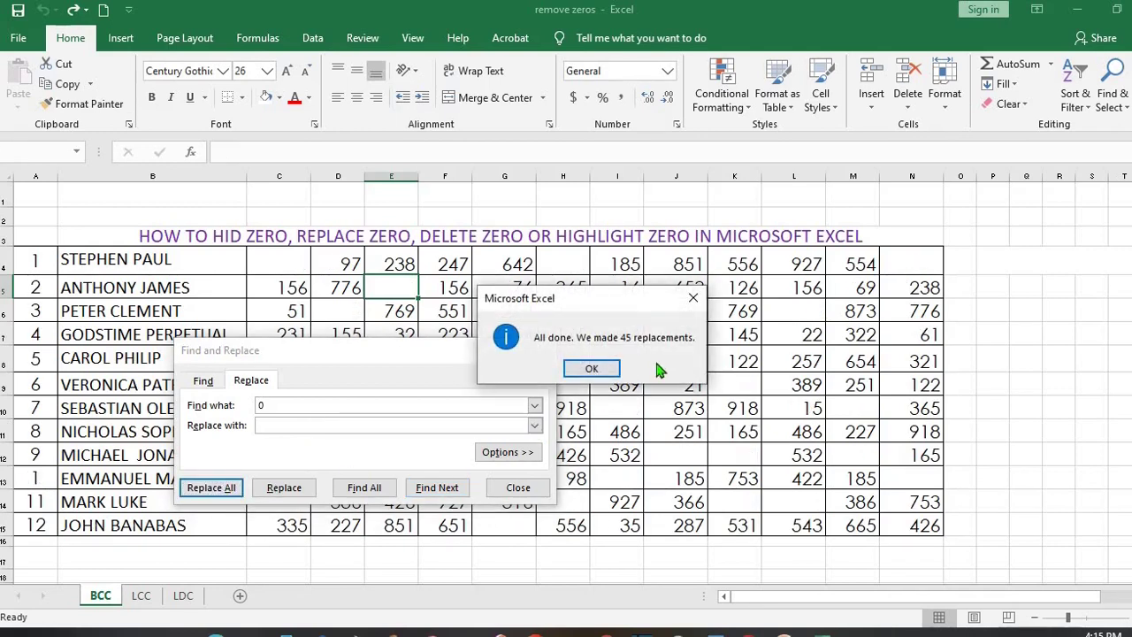
left_click(693, 301)
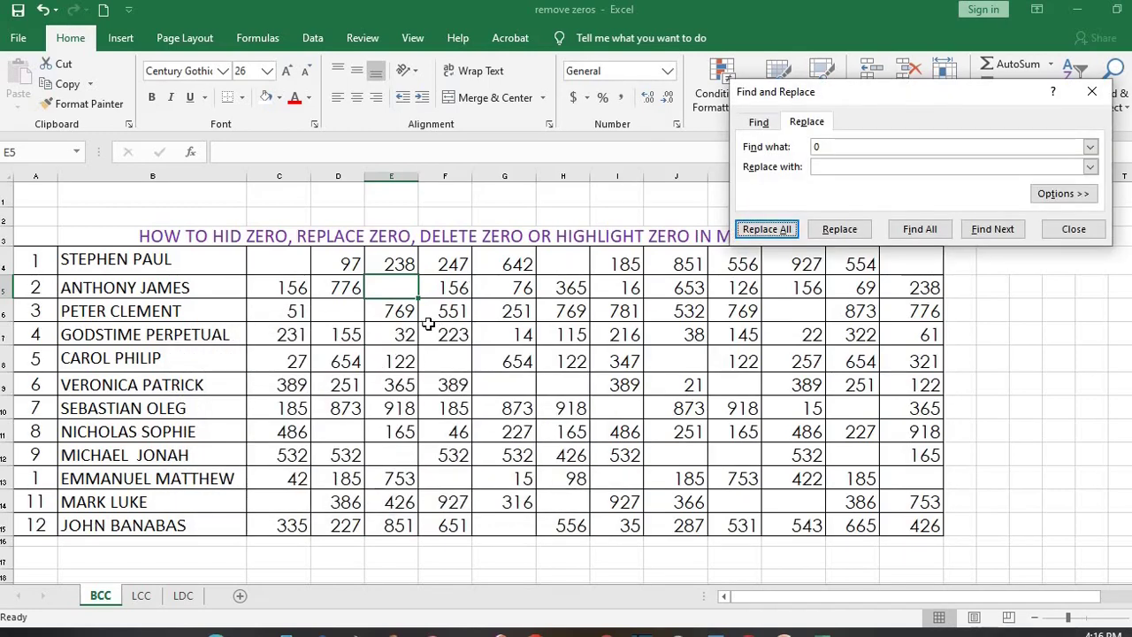
left_click(294, 316)
left_click(292, 359)
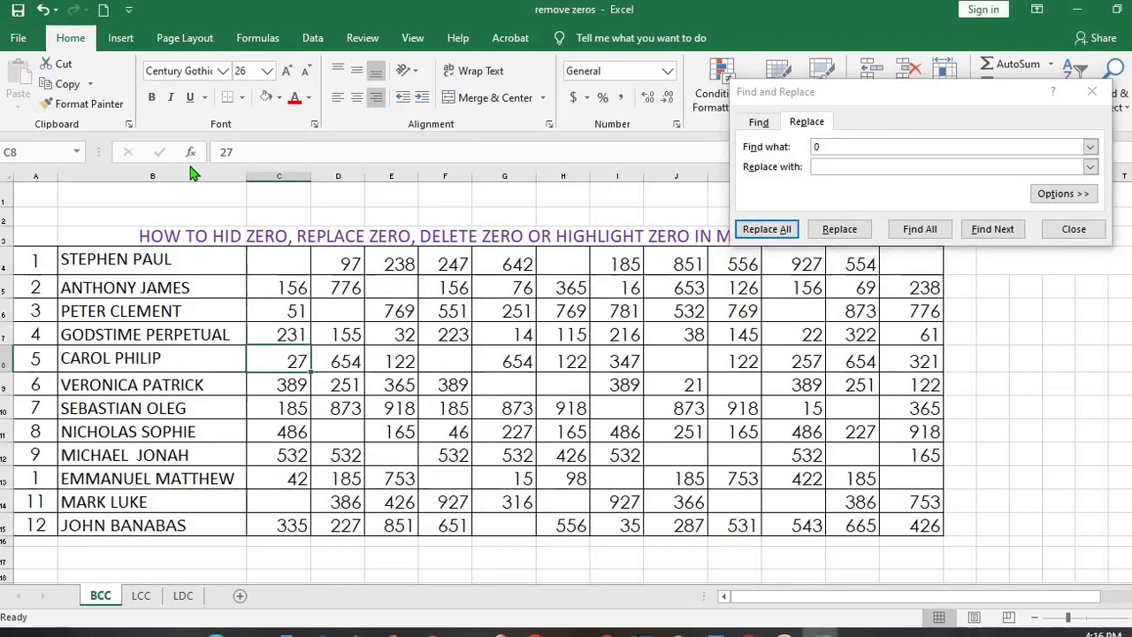
left_click(43, 10)
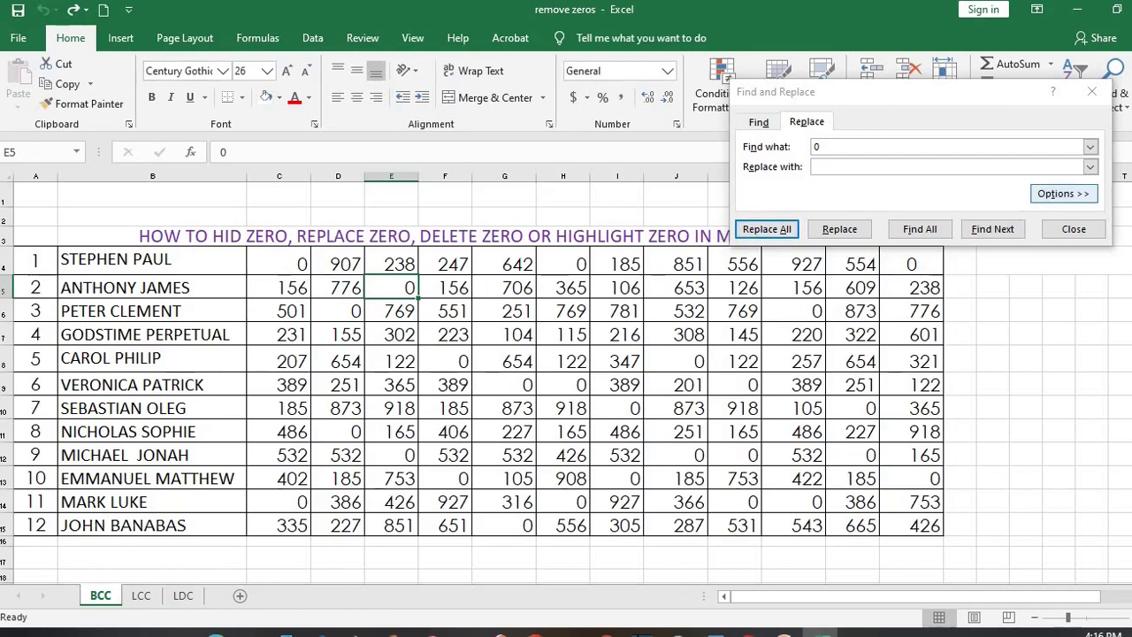
- Replace all cells matching exactly 0 with nothing, clearing 26 cells
left_click(1081, 195)
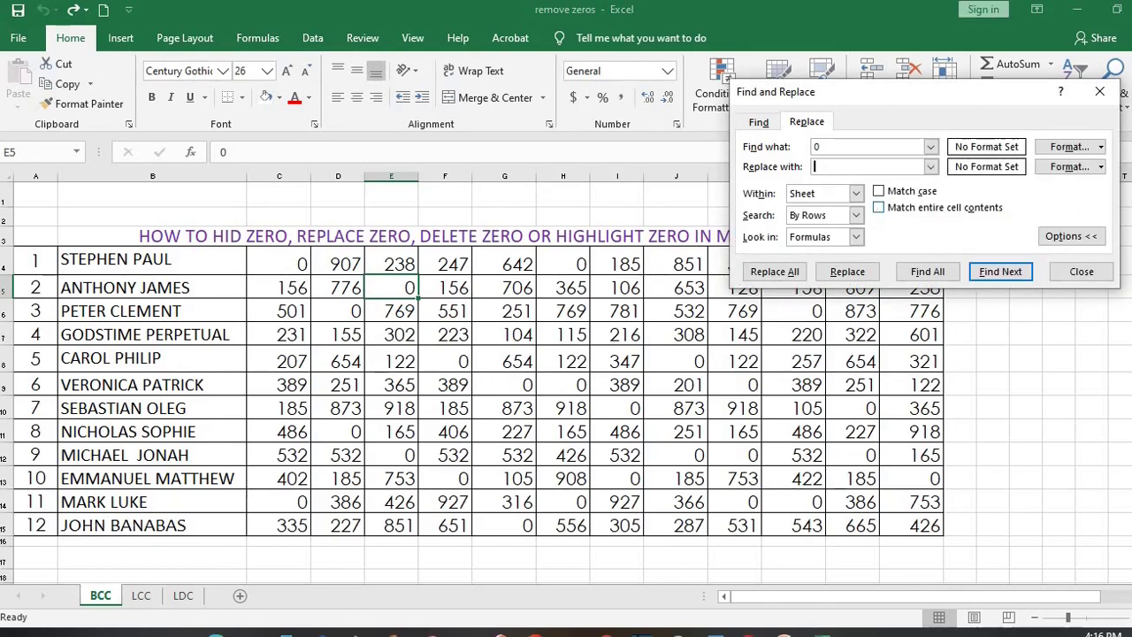
left_click(879, 209)
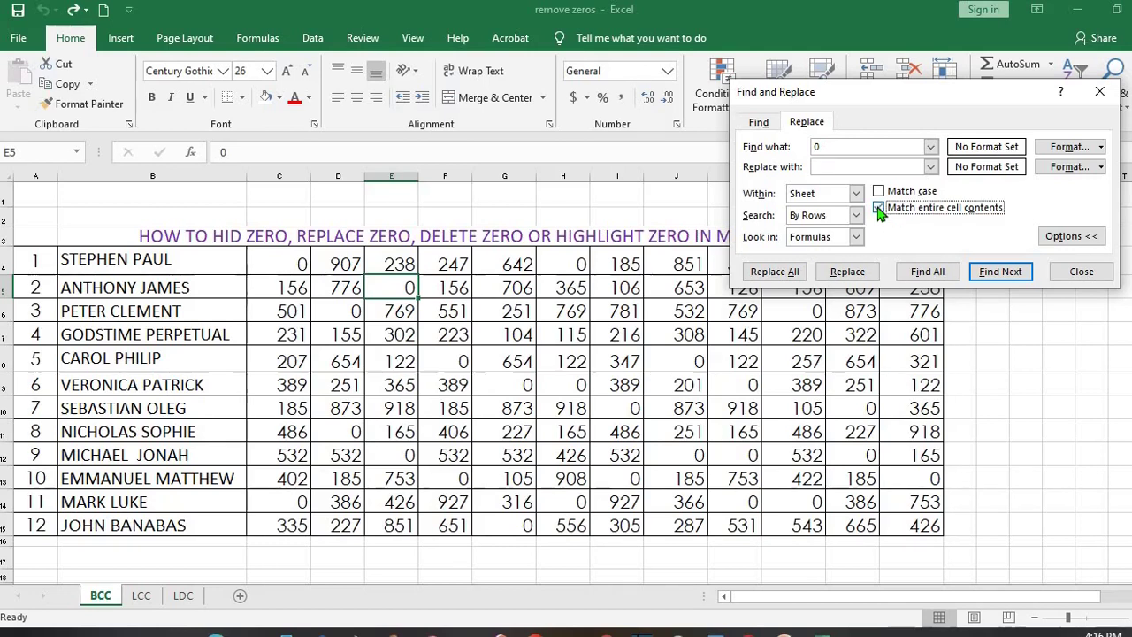
left_click(794, 276)
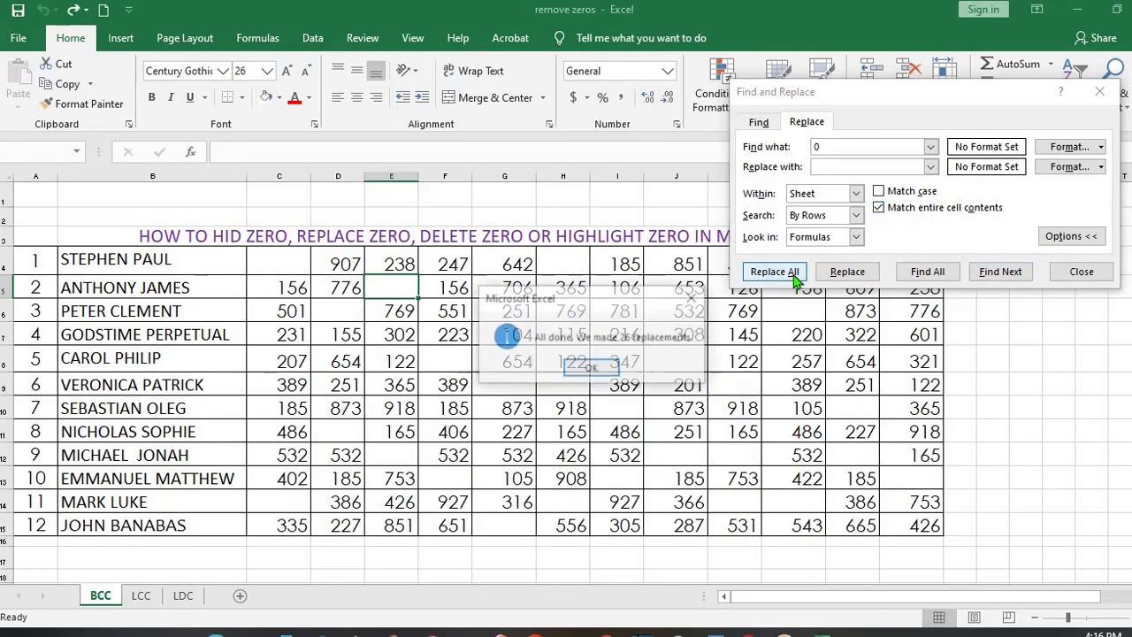
left_click(580, 366)
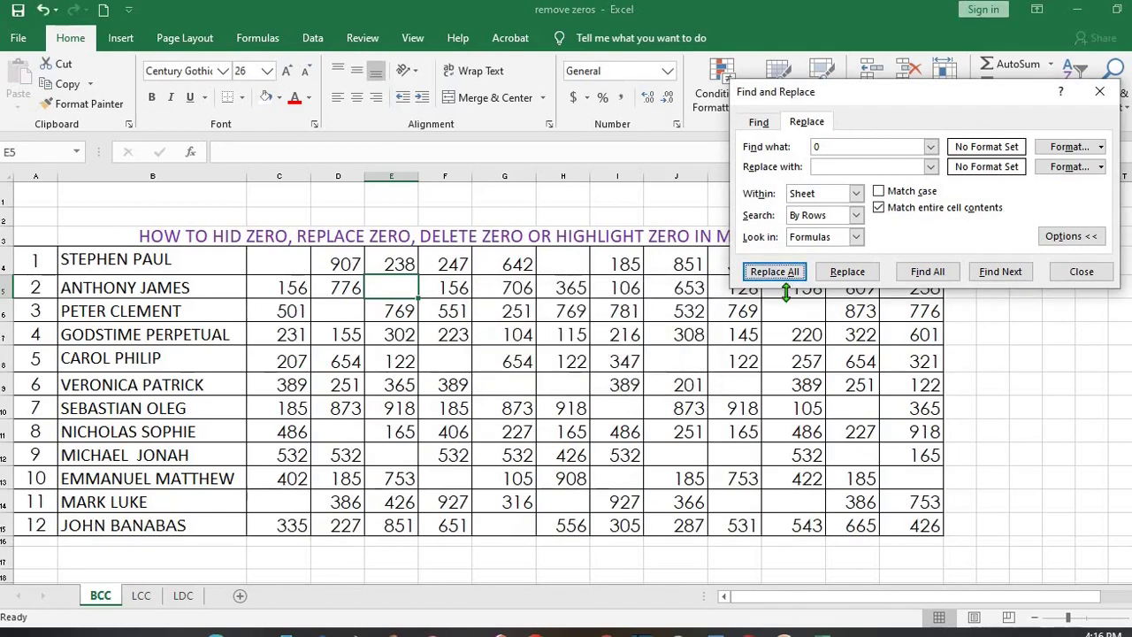
left_click(1081, 272)
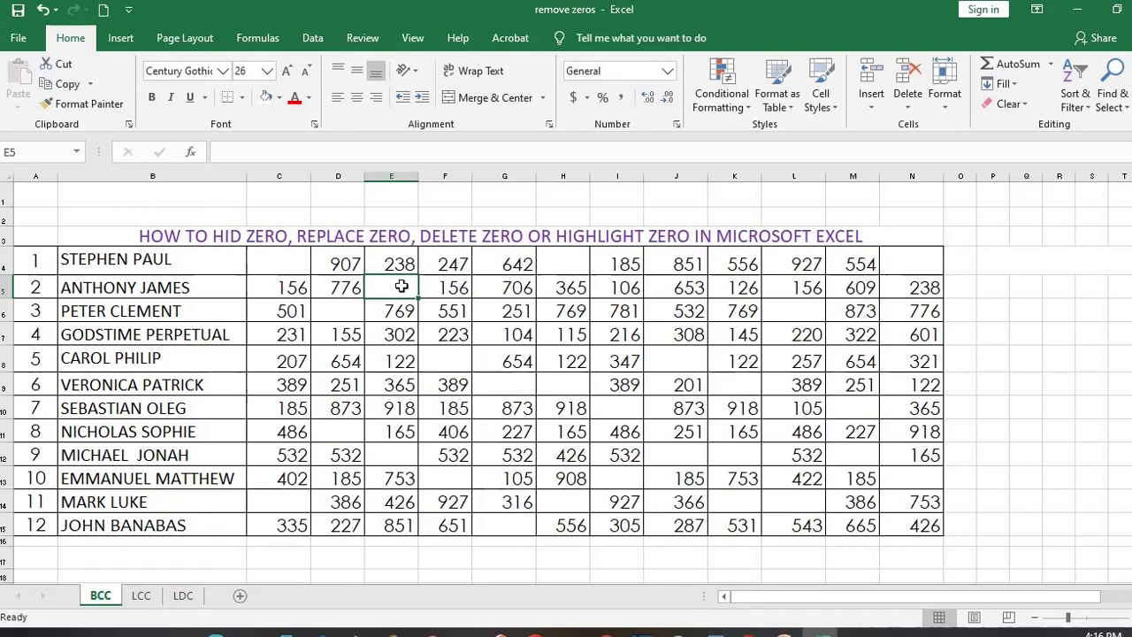
- Verify cells C4, C14, D11, E5 and N4 are now empty
left_click(304, 265)
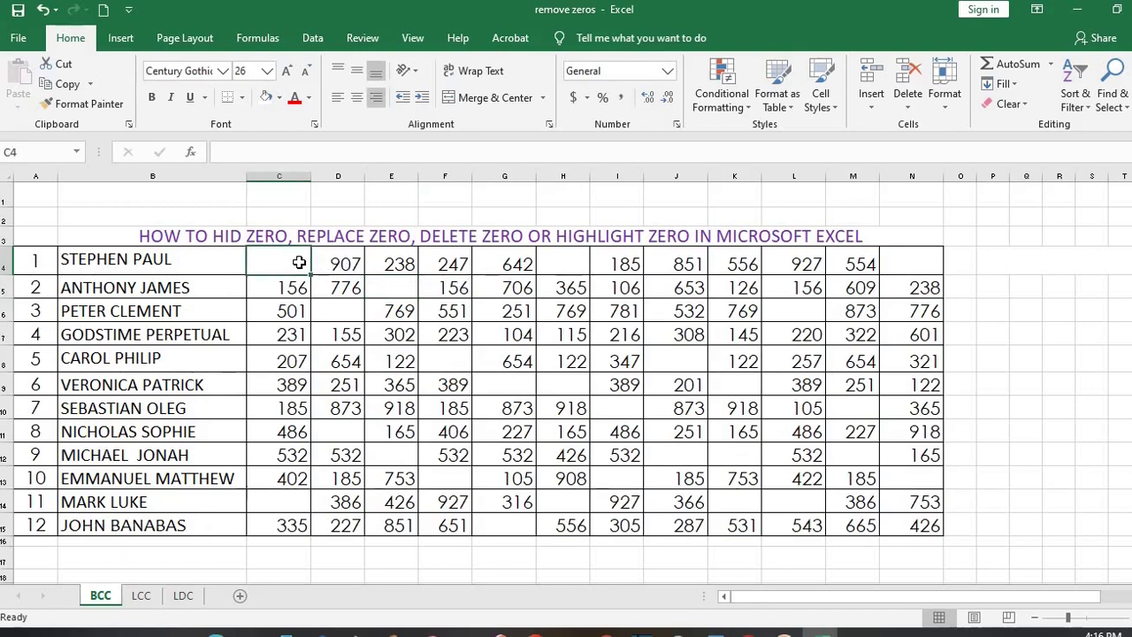
left_click(280, 501)
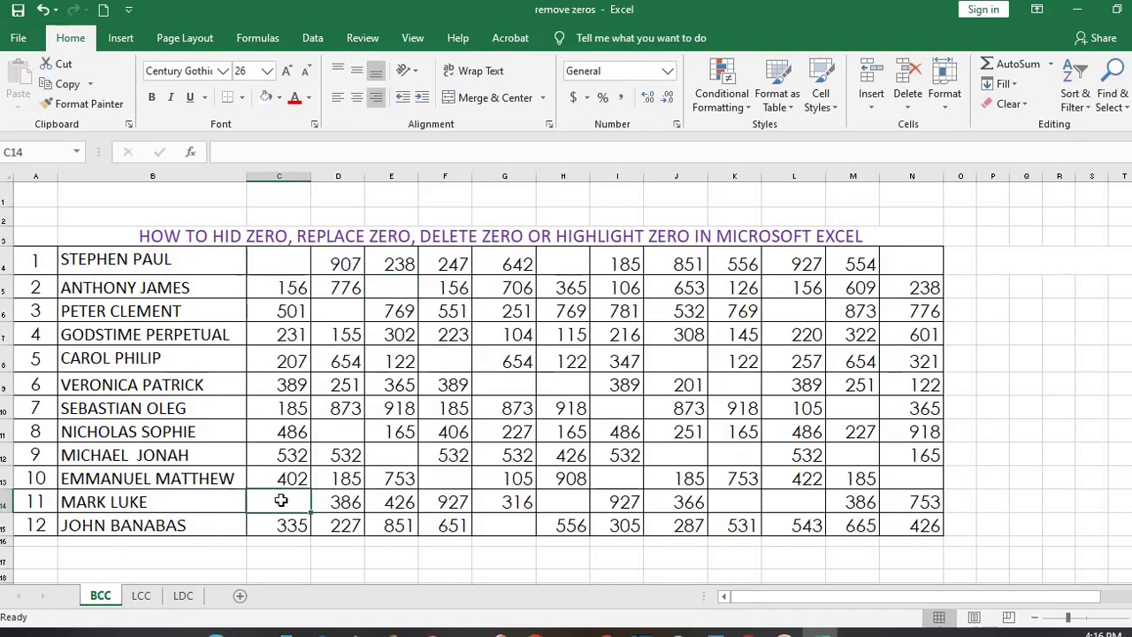
left_click(335, 433)
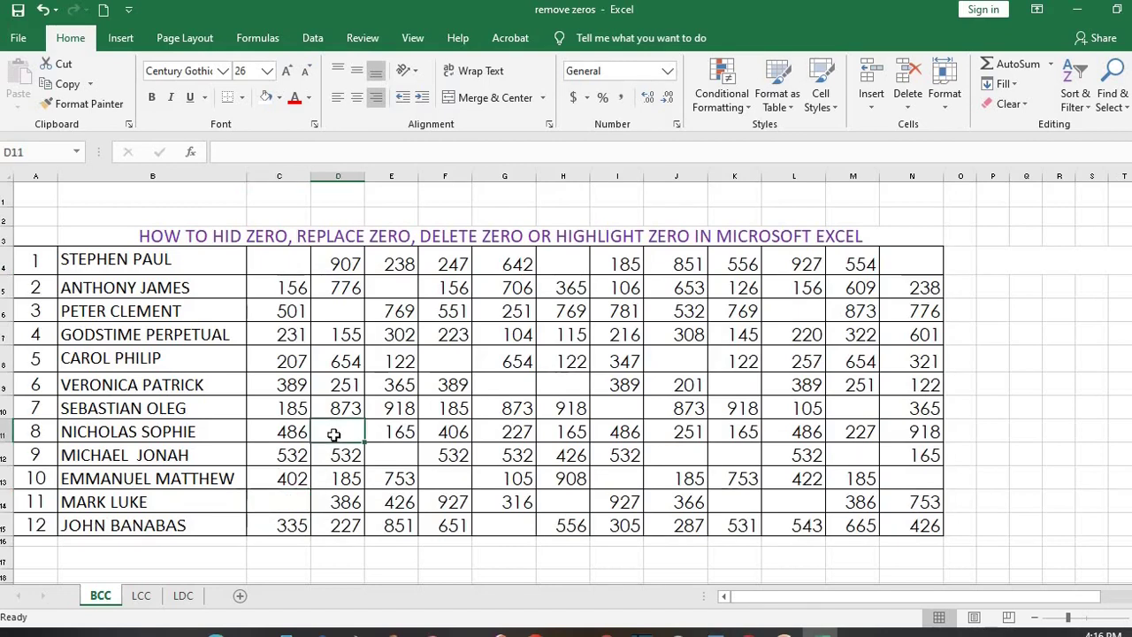
left_click(396, 289)
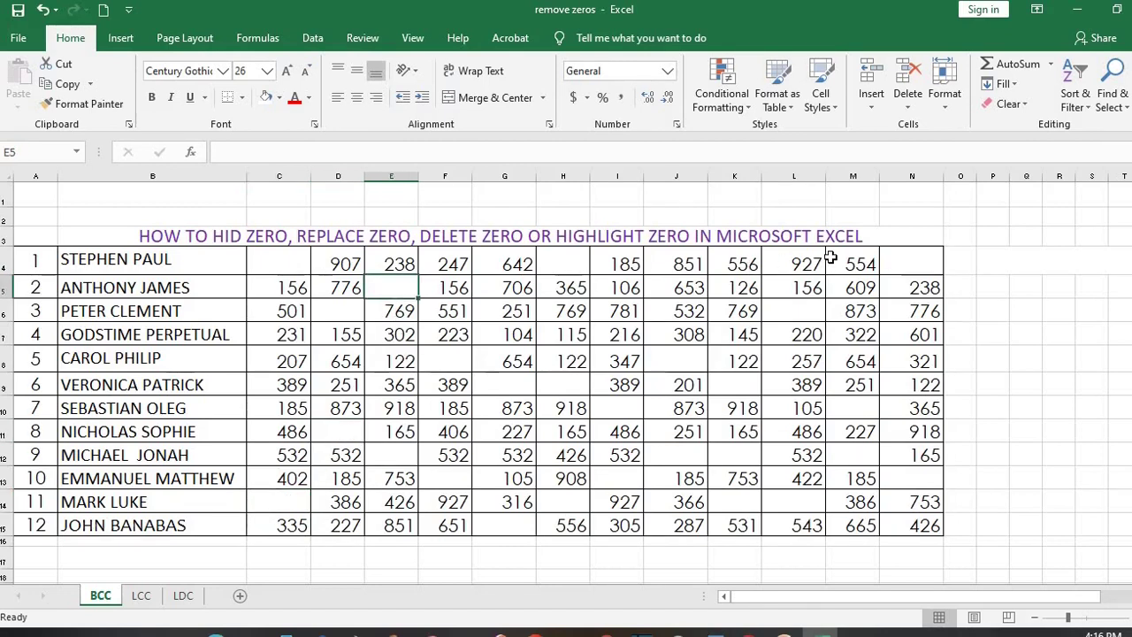
left_click(905, 267)
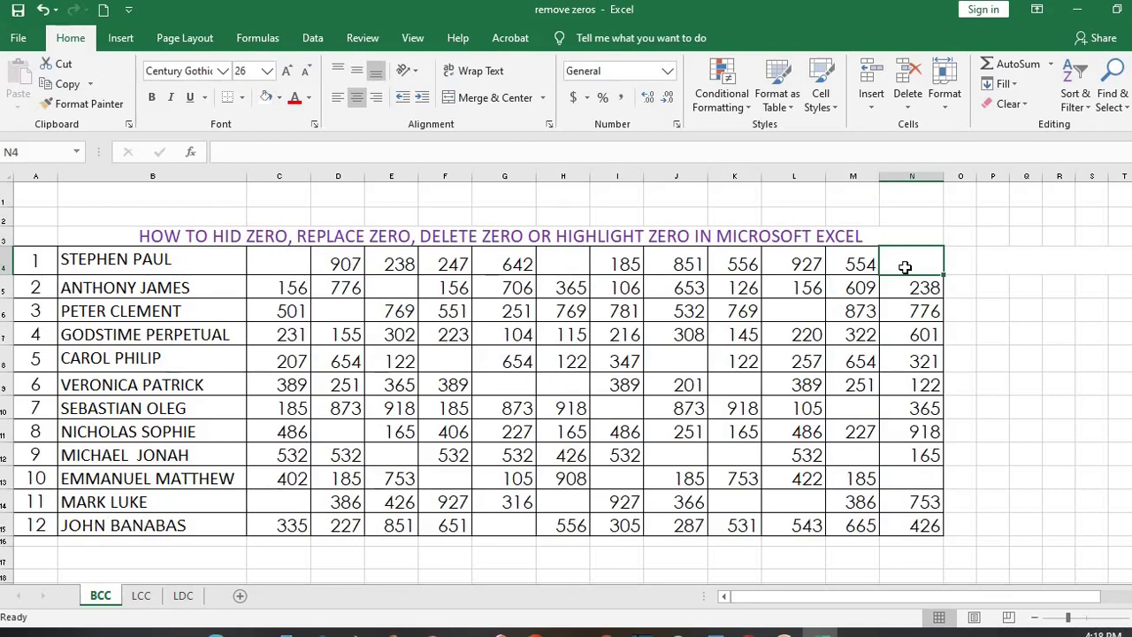
- Undo the deletion and reselect the score range C4:N15
left_click(41, 9)
left_click(278, 262)
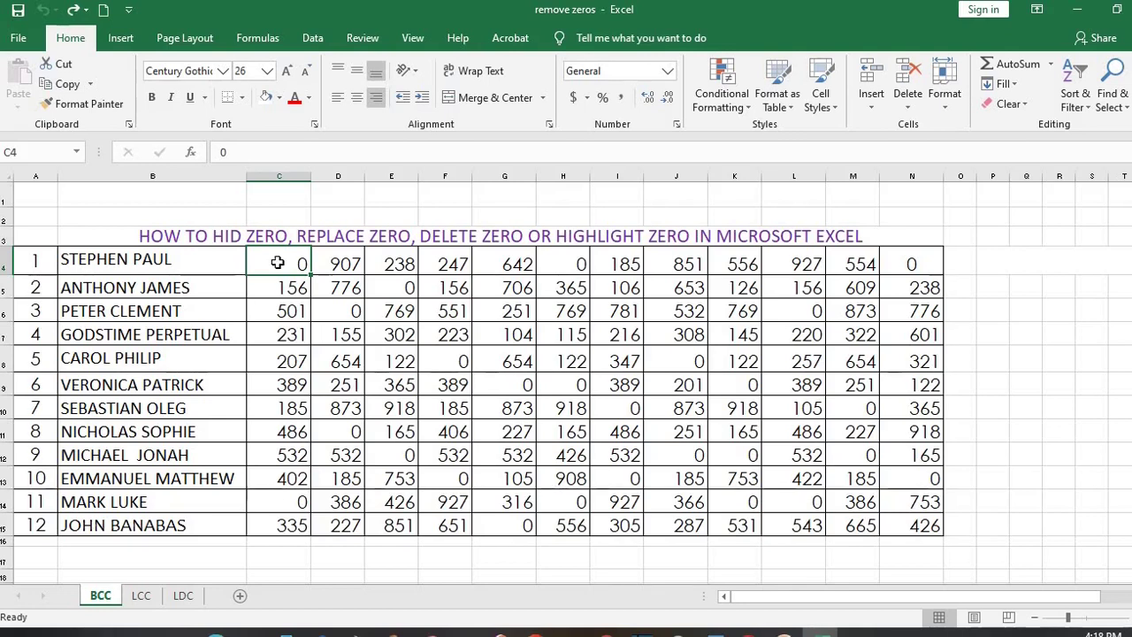
key("ctrl+shift+End")
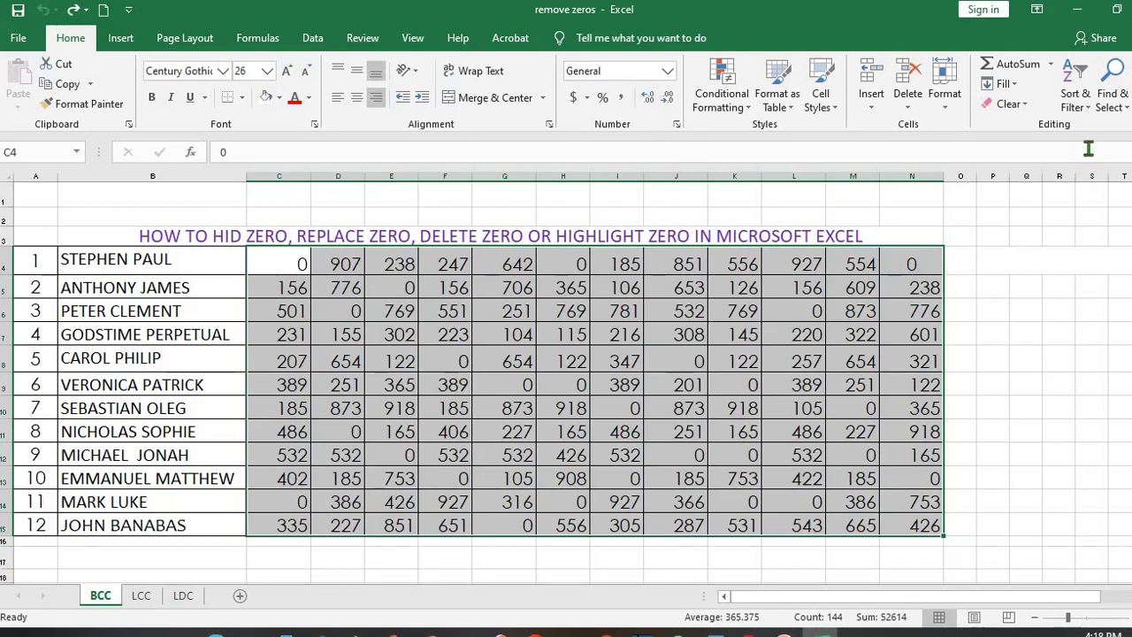
- Use Find All to list every cell containing exactly 0
left_click(1110, 100)
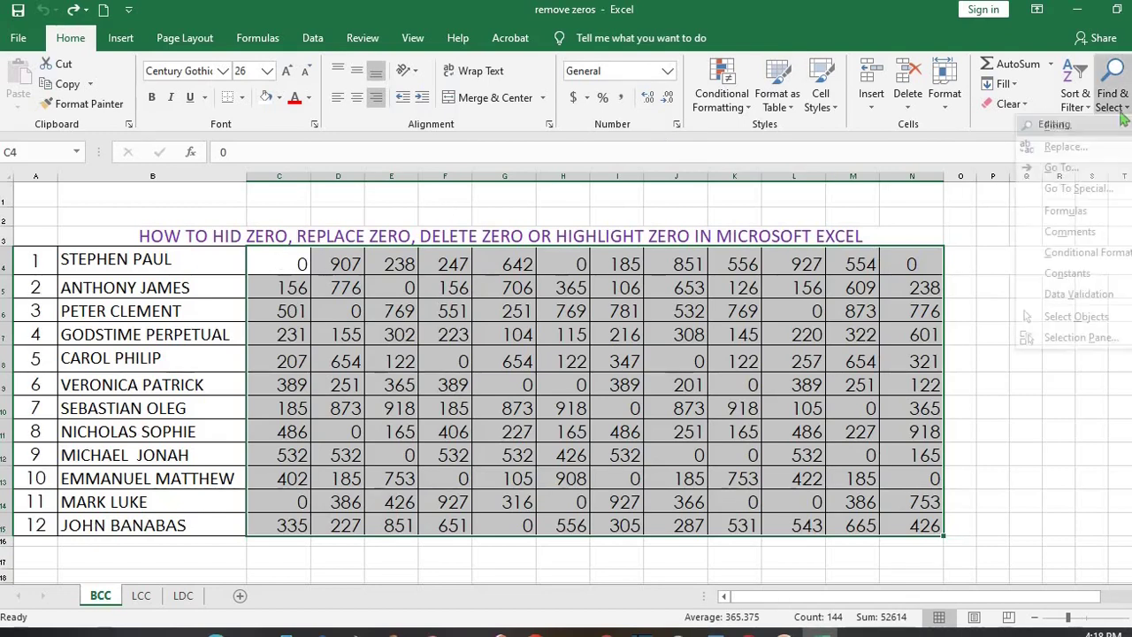
left_click(1077, 148)
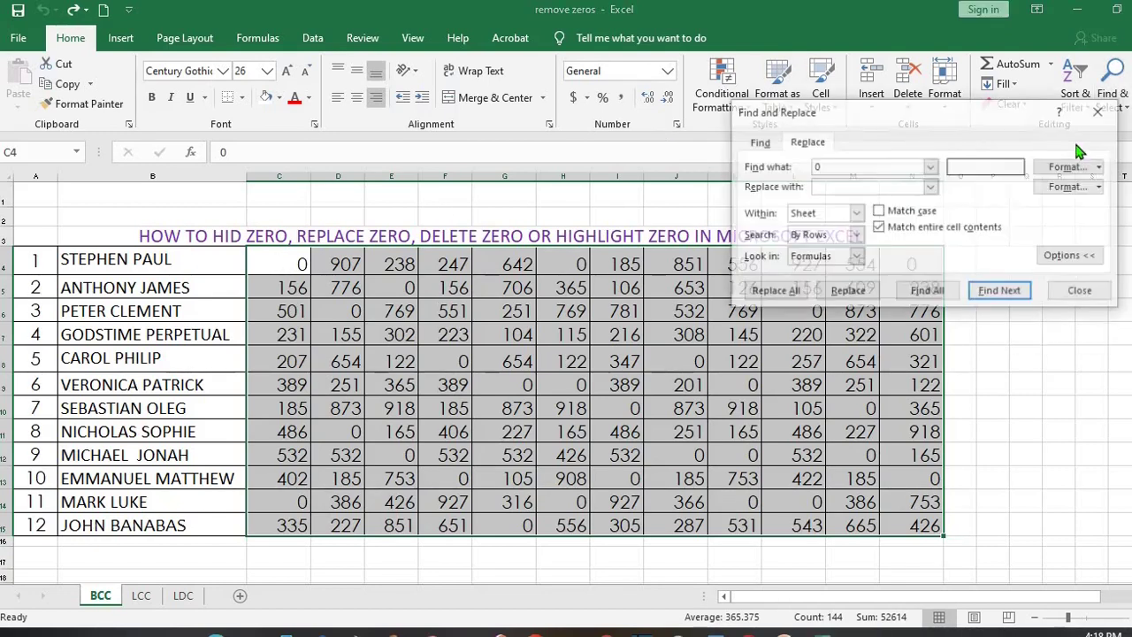
left_click(819, 167)
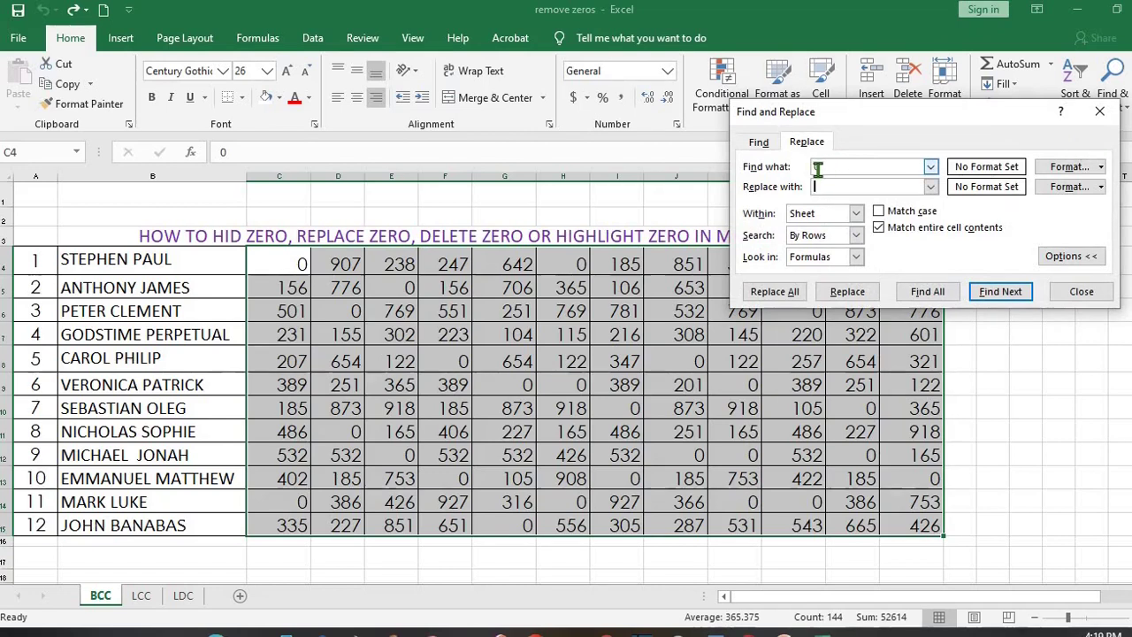
left_click(928, 293)
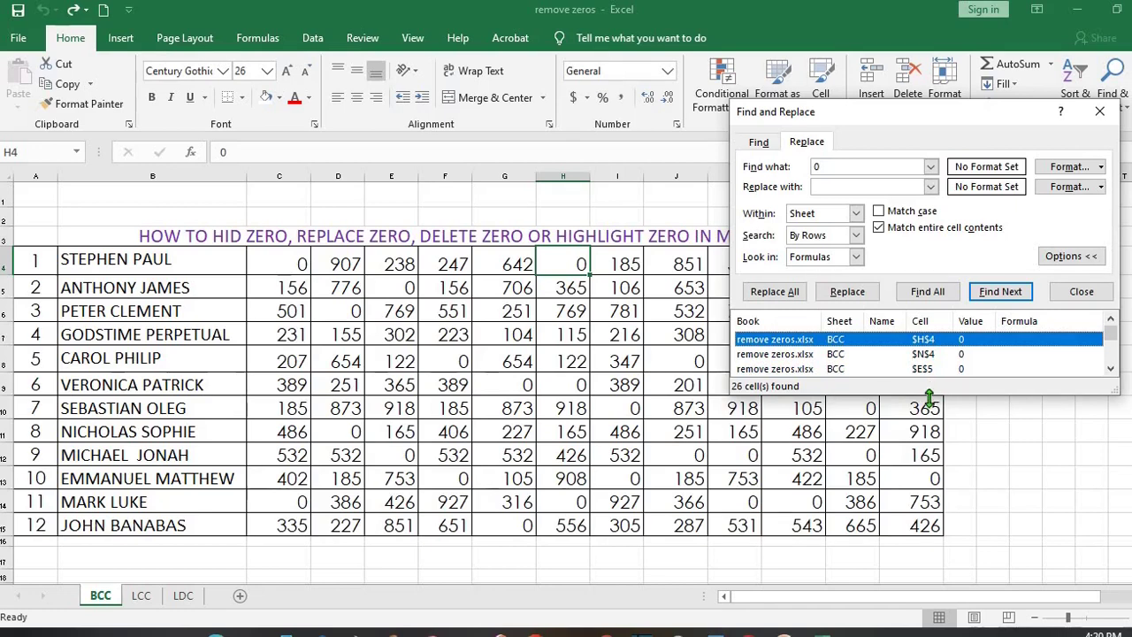
- Select all 26 found zero cells, fill them yellow instead of orange, and close the dialog
left_click_drag(929, 397, 923, 630)
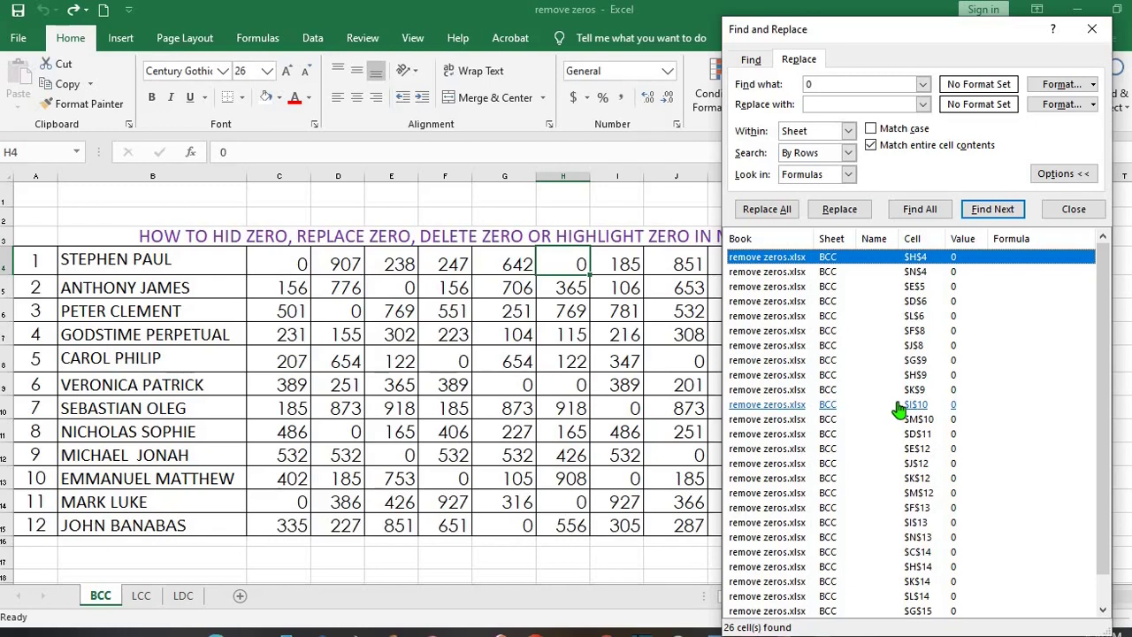
key("ctrl+a")
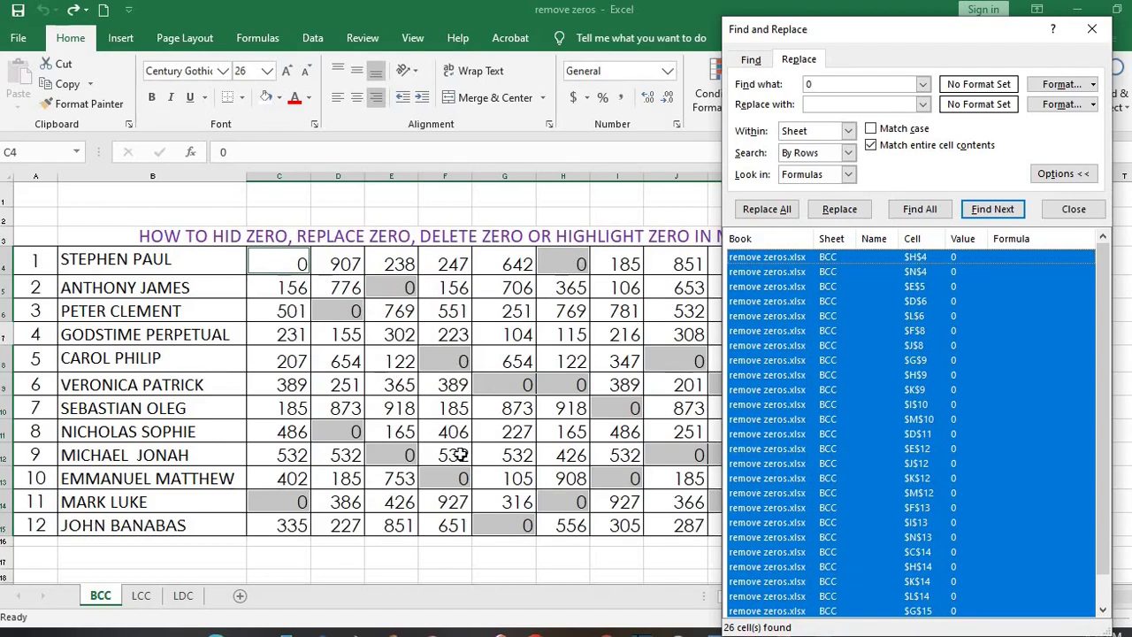
left_click(278, 97)
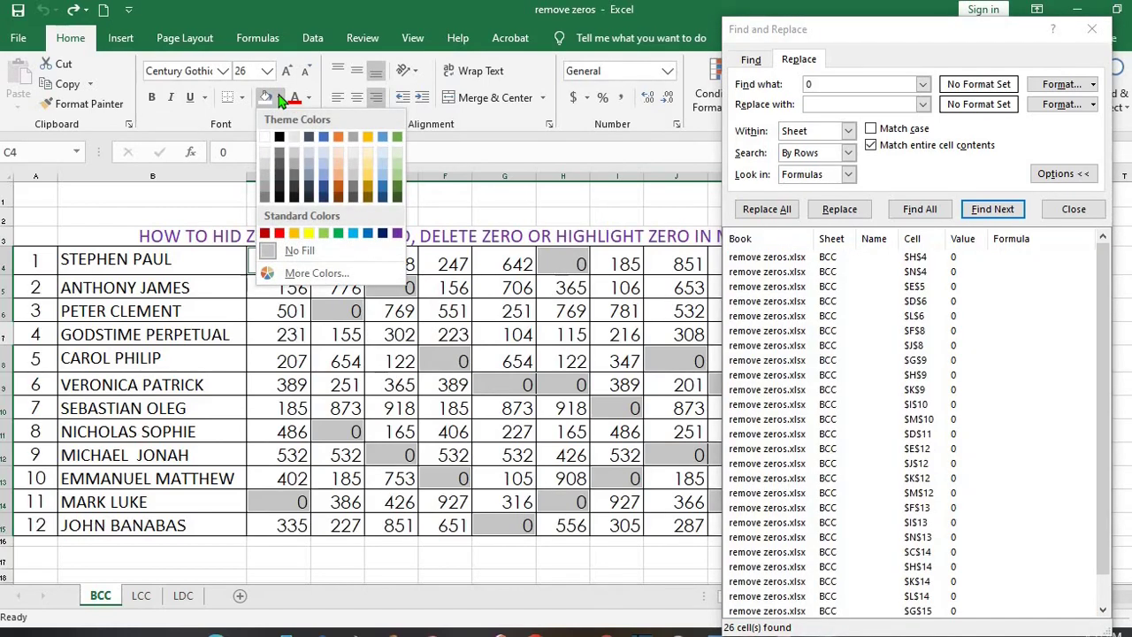
left_click(338, 171)
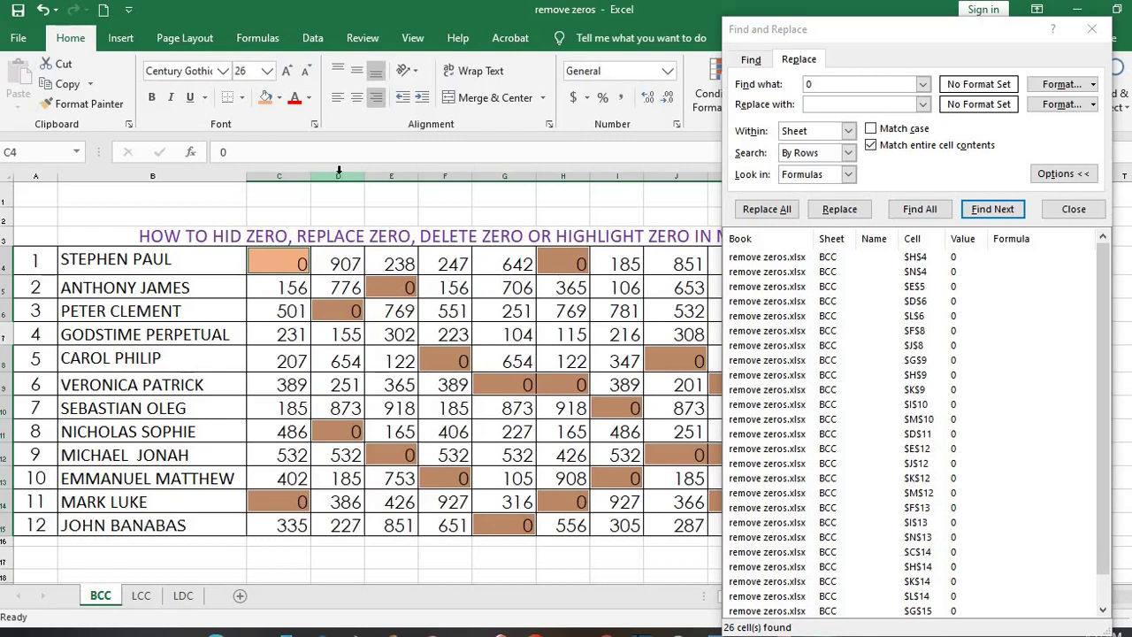
left_click(279, 98)
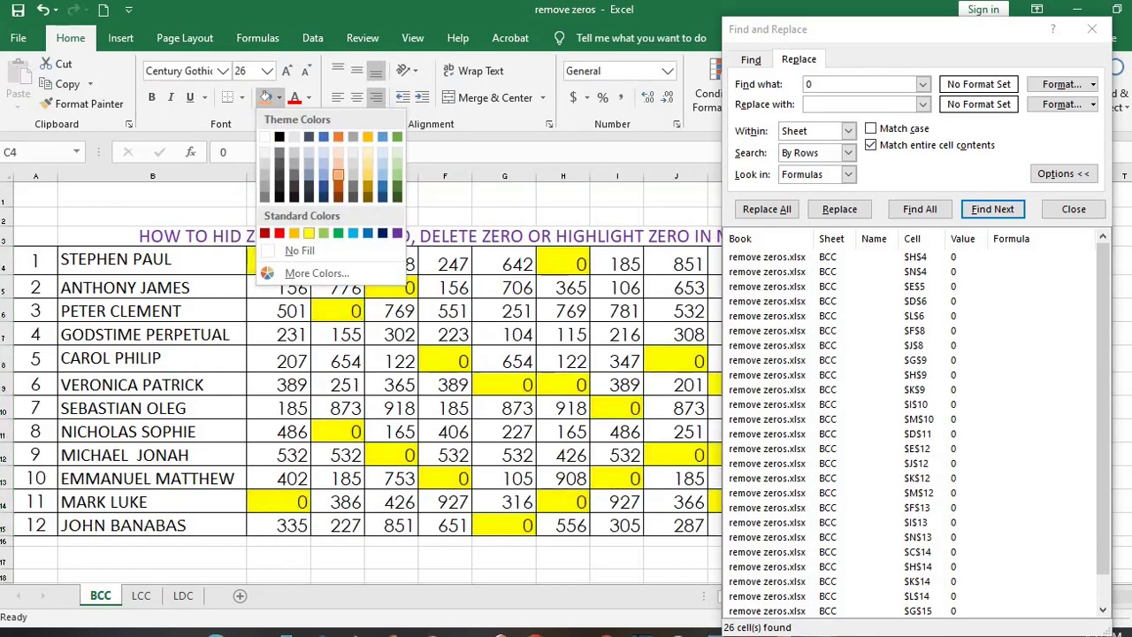
left_click(309, 233)
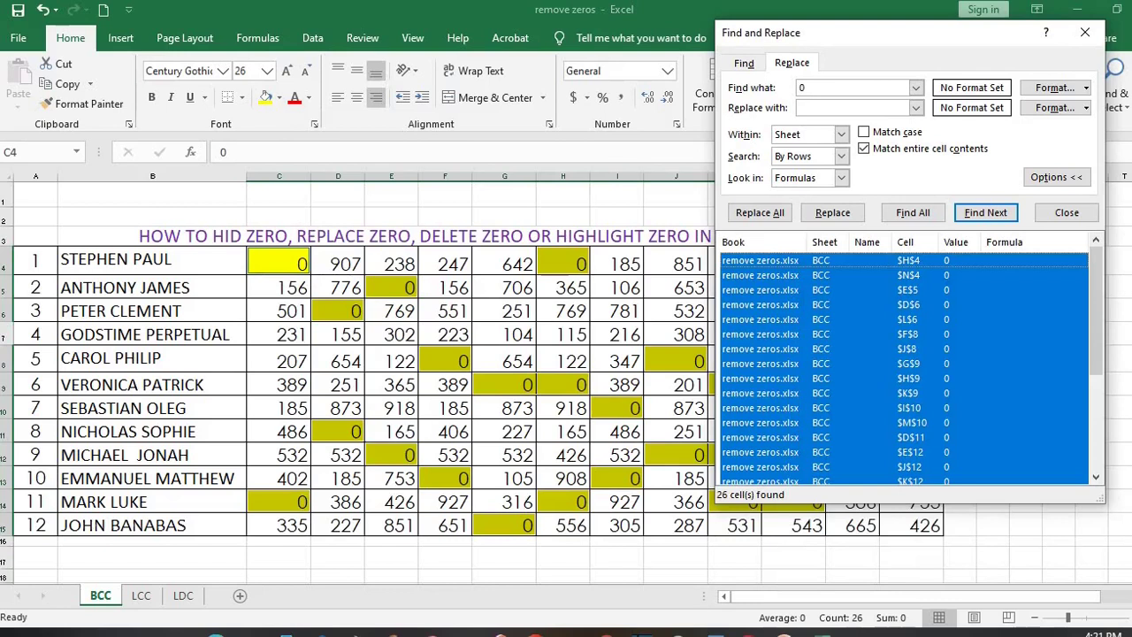
left_click(1086, 34)
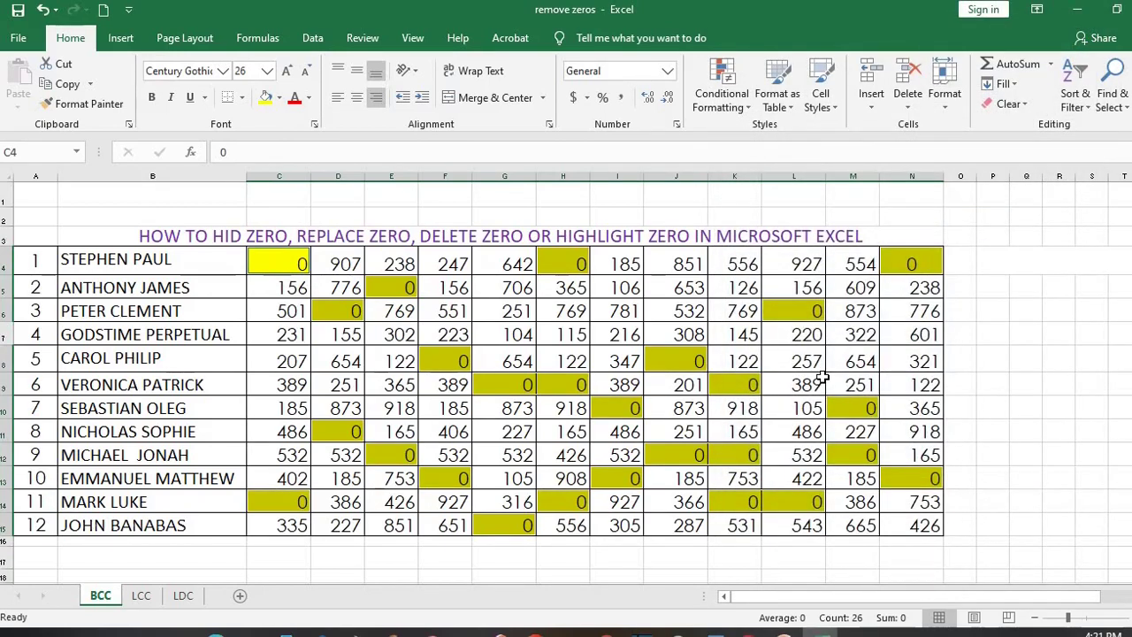